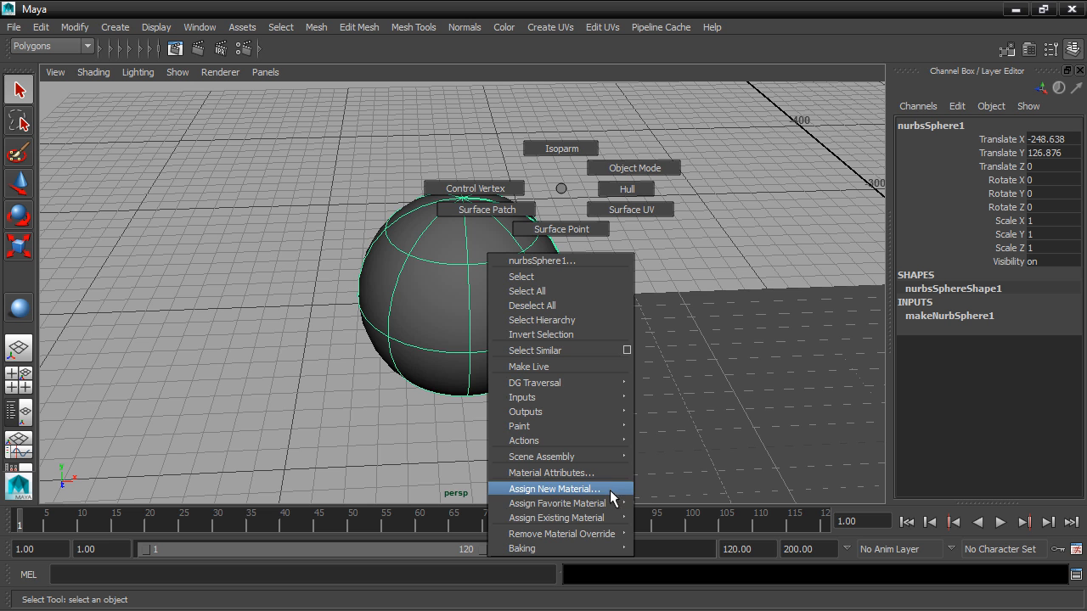
# Assign a new Blinn material to the selected NURBS sphere
pyautogui.click(614, 490)
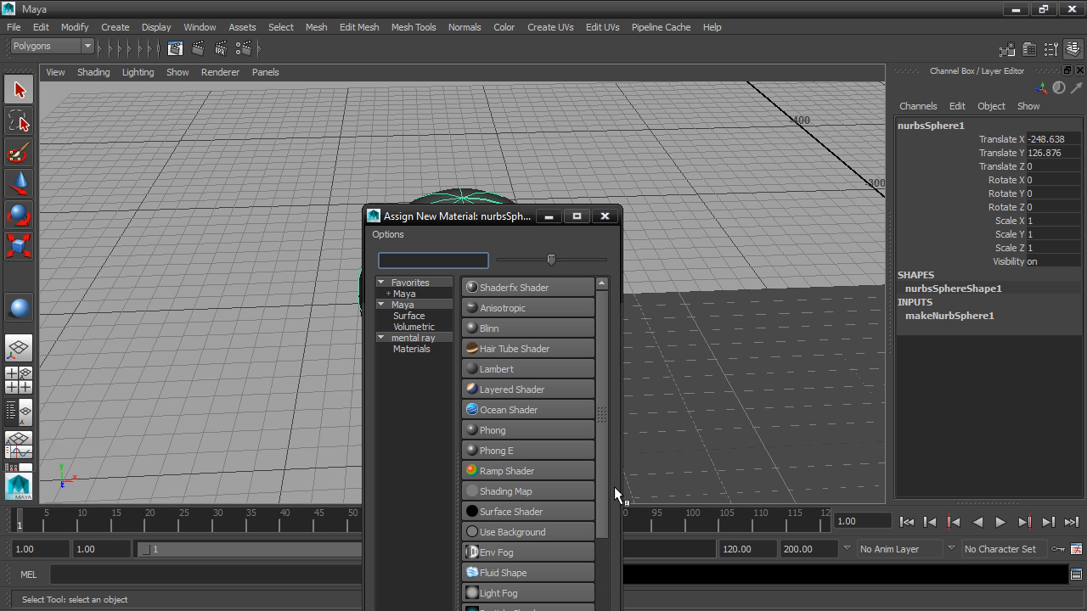
pyautogui.moveTo(493, 204); pyautogui.dragTo(593, 41)
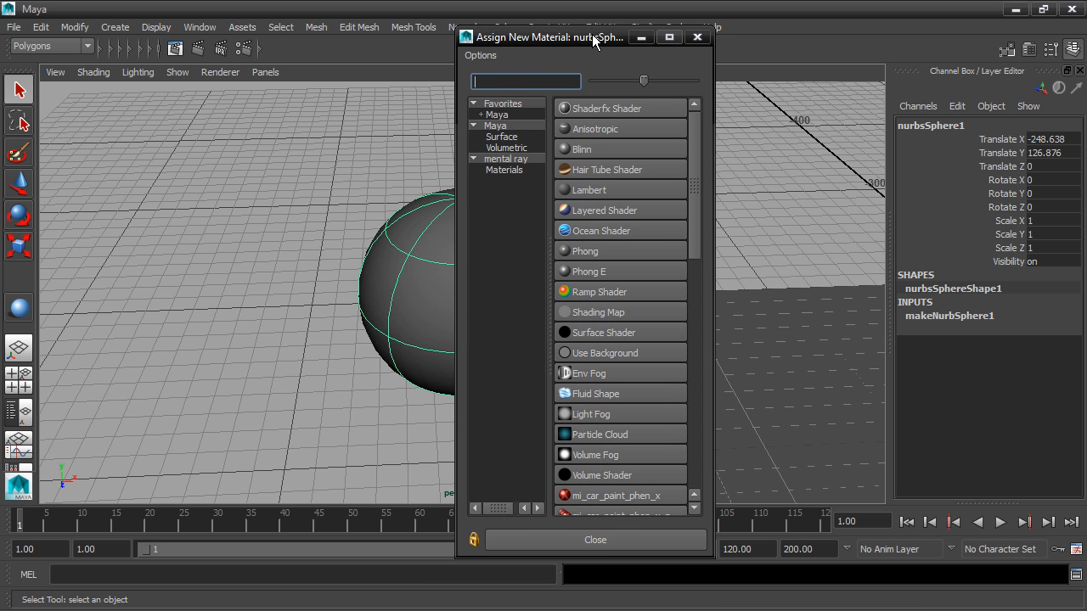
pyautogui.click(615, 149)
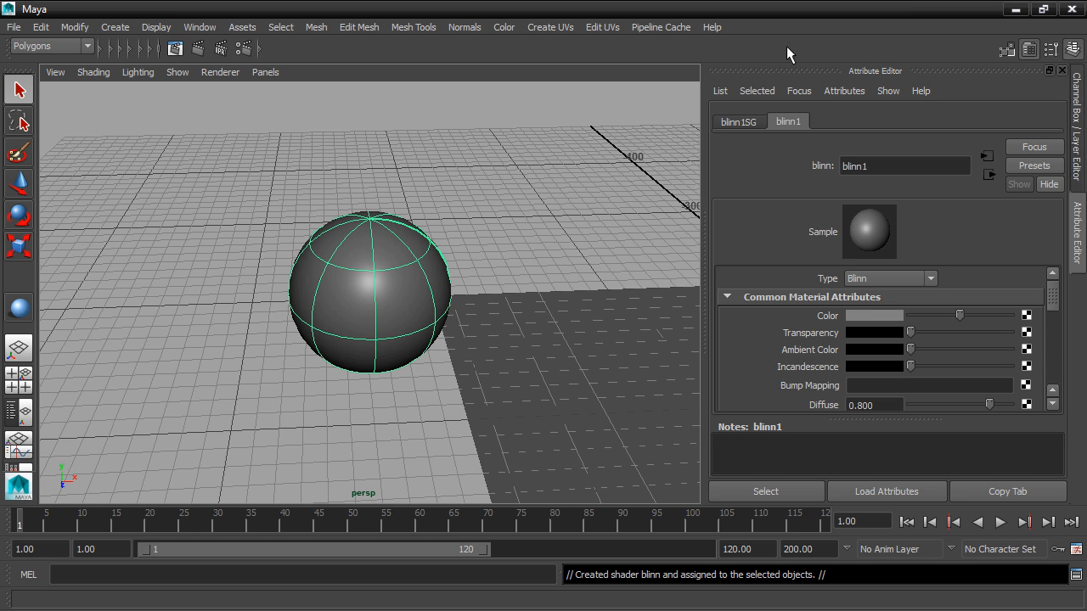
# Detach the Attribute Editor as a floating window and enlarge its attribute area by shrinking the notes section
pyautogui.moveTo(788, 68); pyautogui.dragTo(889, 28)
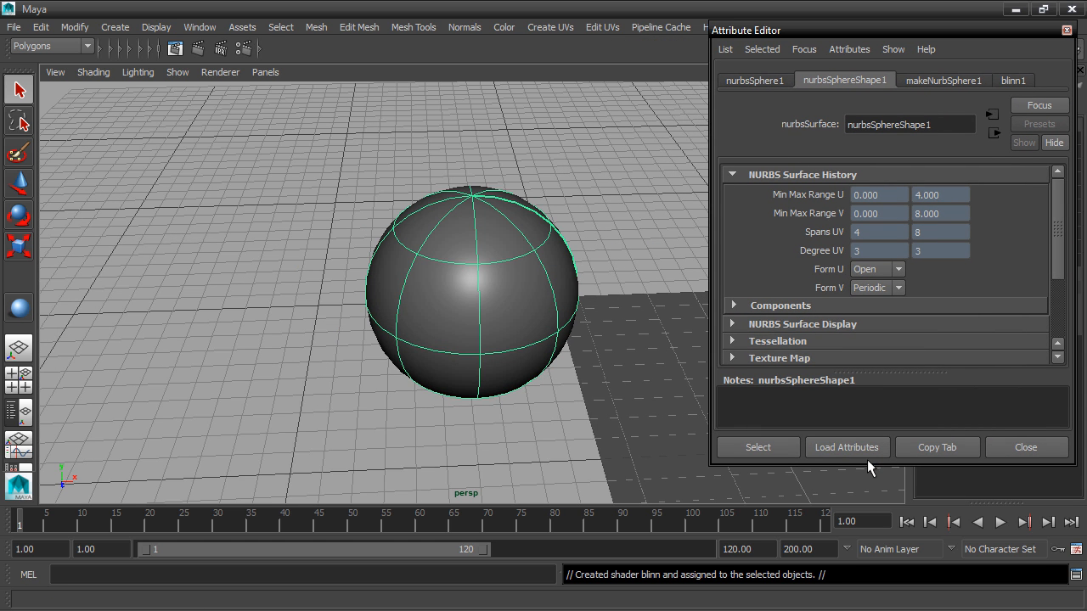
pyautogui.moveTo(869, 464); pyautogui.dragTo(871, 508)
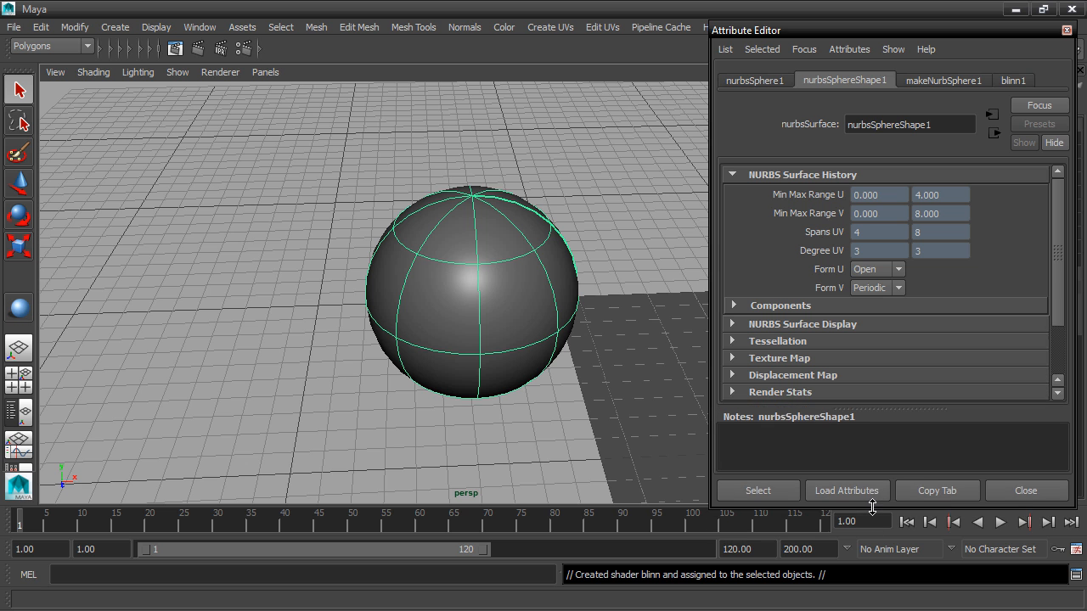
pyautogui.moveTo(891, 411); pyautogui.dragTo(891, 469)
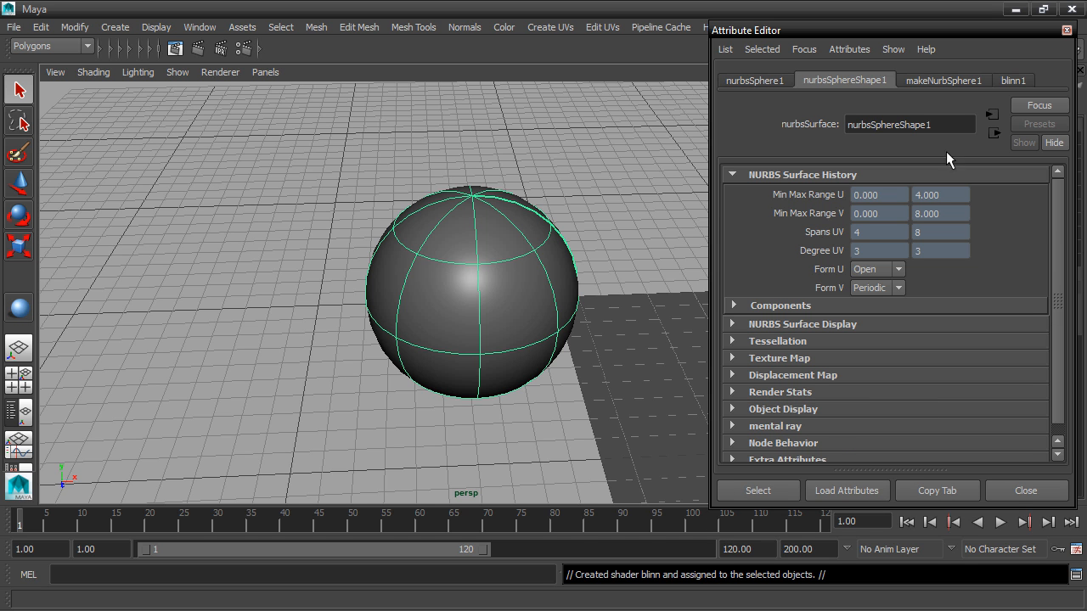
# Rename the sphere's Blinn material to ball_blinn
pyautogui.click(1024, 79)
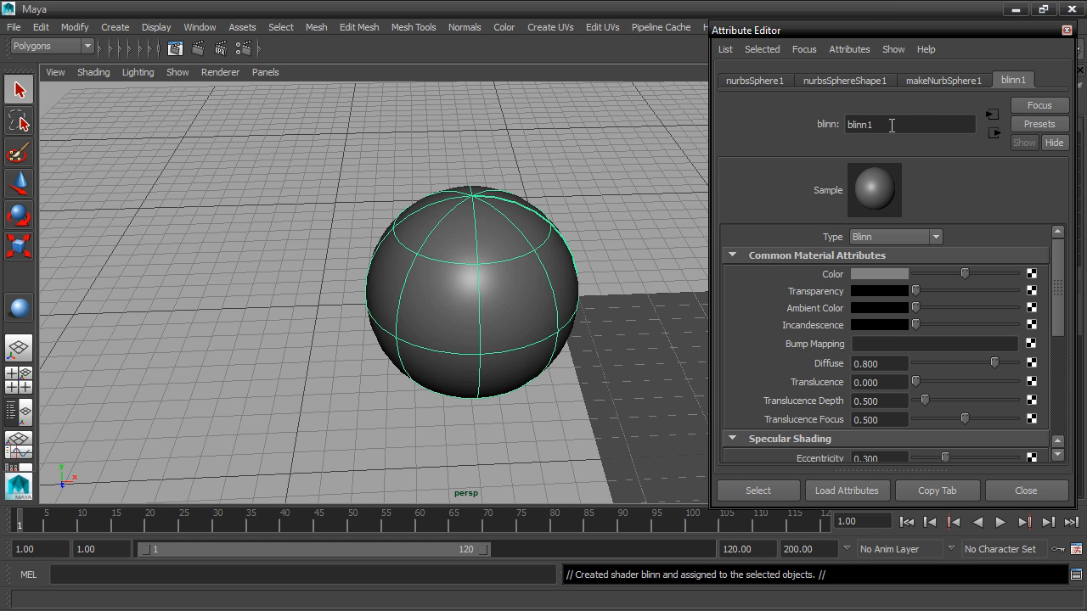
pyautogui.click(848, 124)
pyautogui.write('ball_')
pyautogui.press('End')
pyautogui.press('BackSpace')
pyautogui.press('Return')
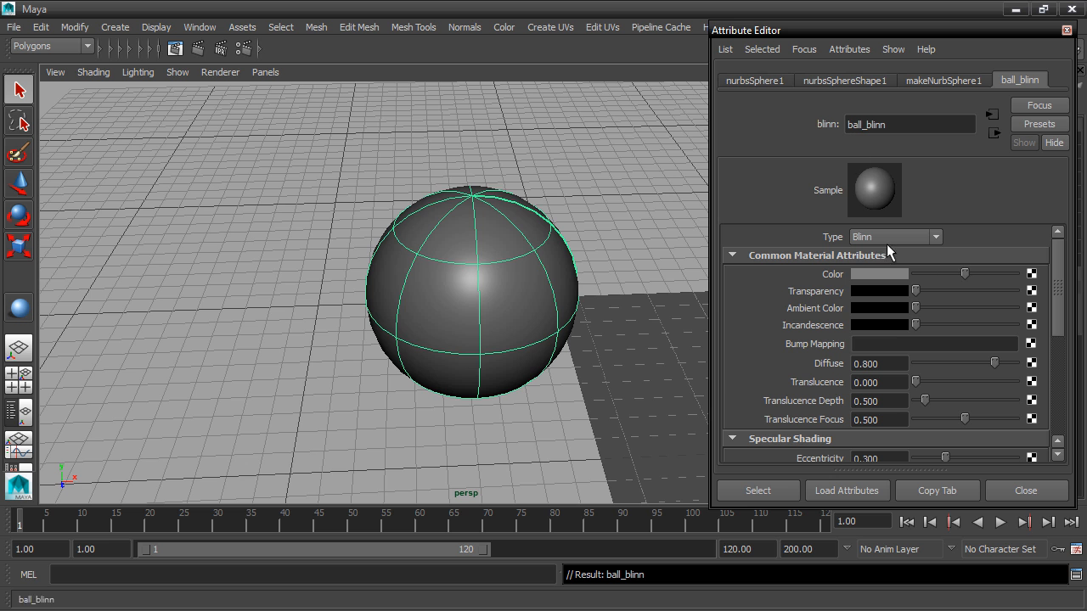
# Lighten the ball_blinn color and raise its eccentricity to about 0.385 and specular roll off to about 0.991
pyautogui.moveTo(965, 272); pyautogui.dragTo(990, 272)
pyautogui.moveTo(1059, 297); pyautogui.dragTo(1059, 353)
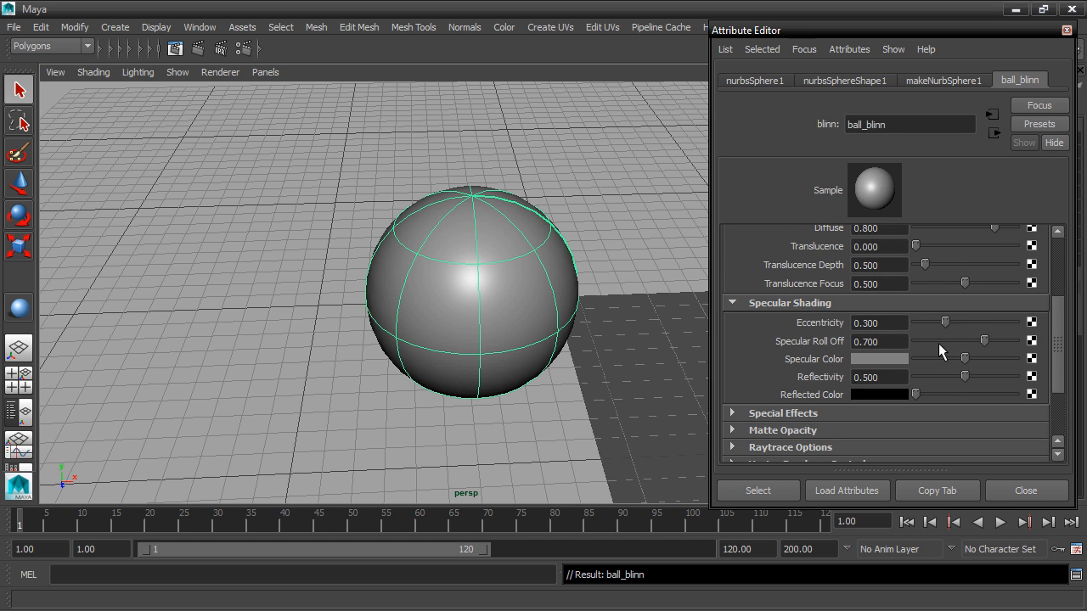
pyautogui.moveTo(944, 319); pyautogui.dragTo(1014, 328)
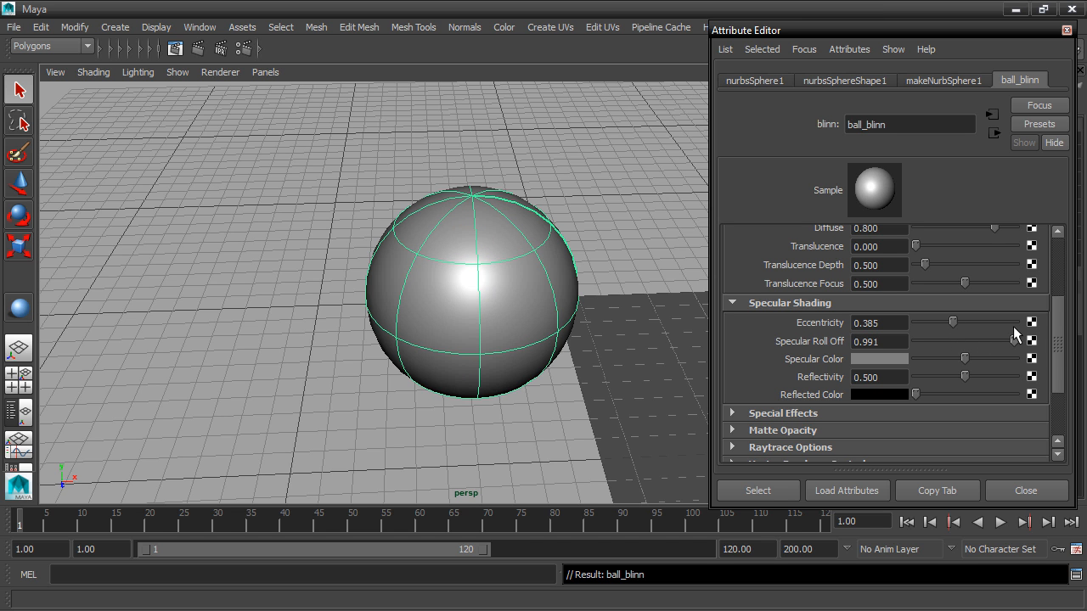
# Tighten the highlight with eccentricity about 0.162 and specular roll off 1.000, and brighten the specular color to light grey
pyautogui.moveTo(963, 361)
pyautogui.mouseDown()
pyautogui.moveTo(1031, 354)
pyautogui.moveTo(964, 363)
pyautogui.mouseUp()
pyautogui.moveTo(952, 322); pyautogui.dragTo(932, 329)
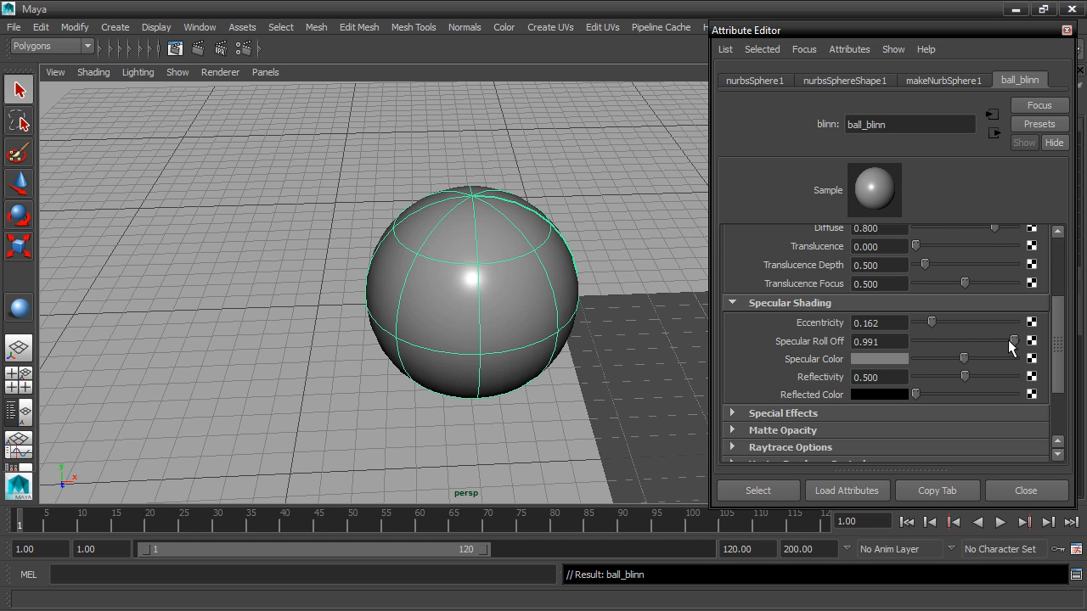
pyautogui.moveTo(1013, 339); pyautogui.dragTo(1034, 342)
pyautogui.moveTo(965, 357); pyautogui.dragTo(990, 349)
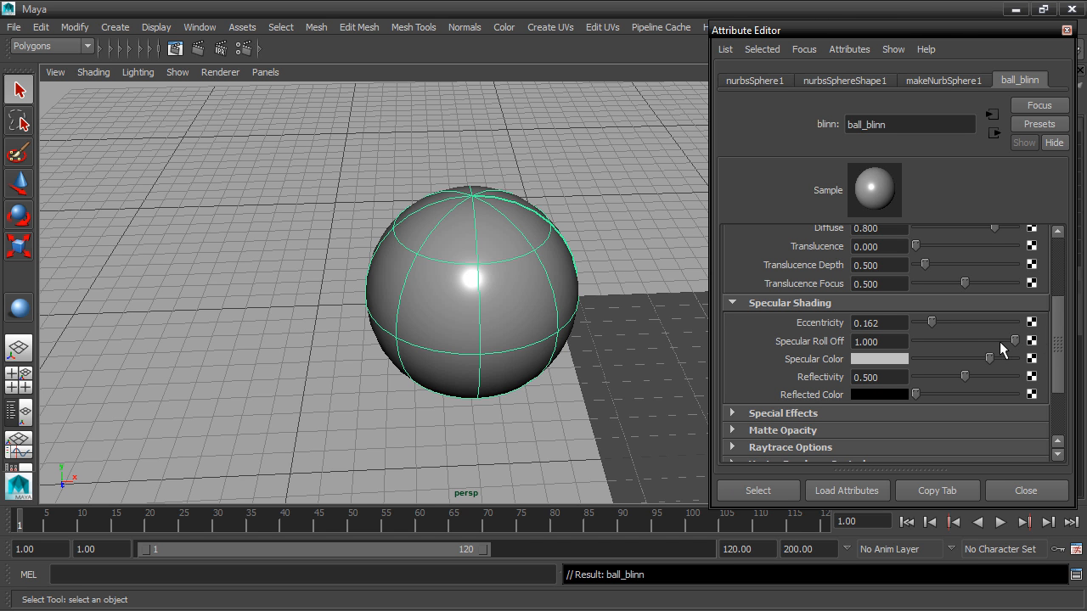
# Map a 2D Ramp texture to the material's Color and display textures in the viewport
pyautogui.moveTo(1059, 338); pyautogui.dragTo(1058, 265)
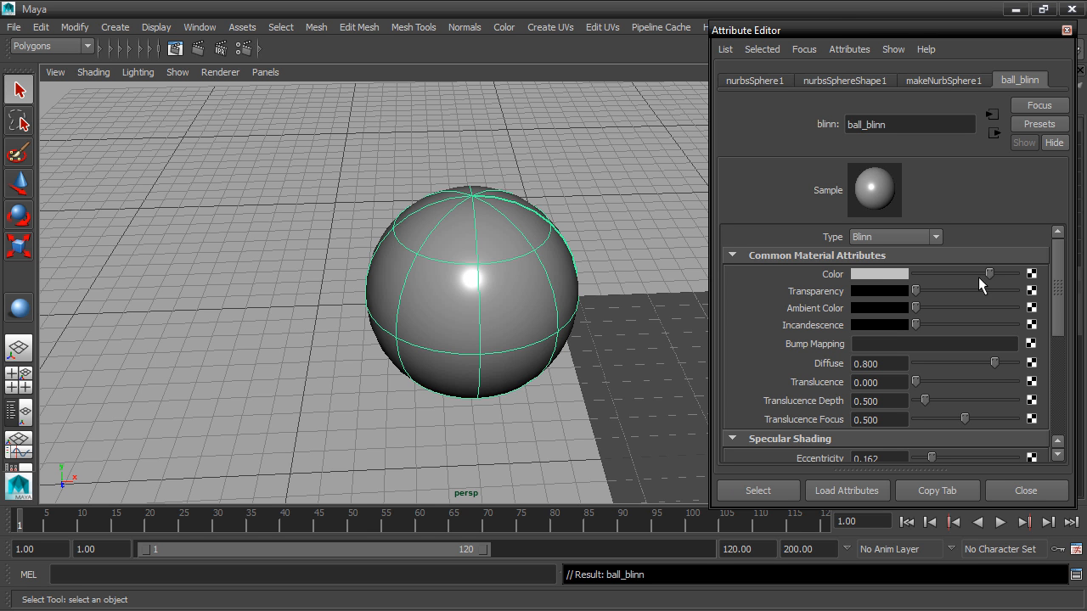
pyautogui.click(1031, 274)
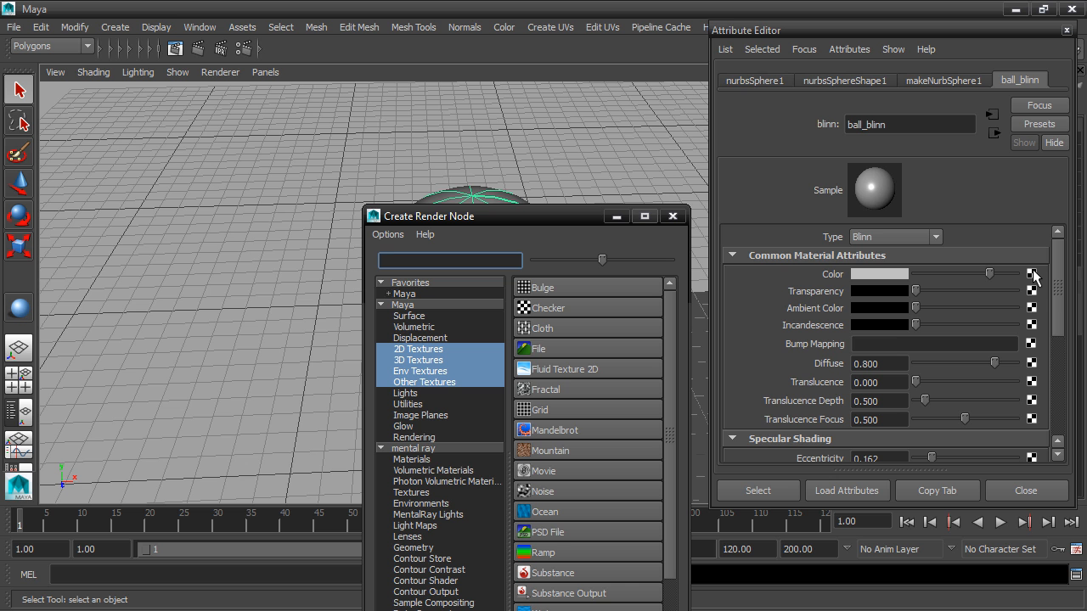
pyautogui.moveTo(556, 216); pyautogui.dragTo(427, 42)
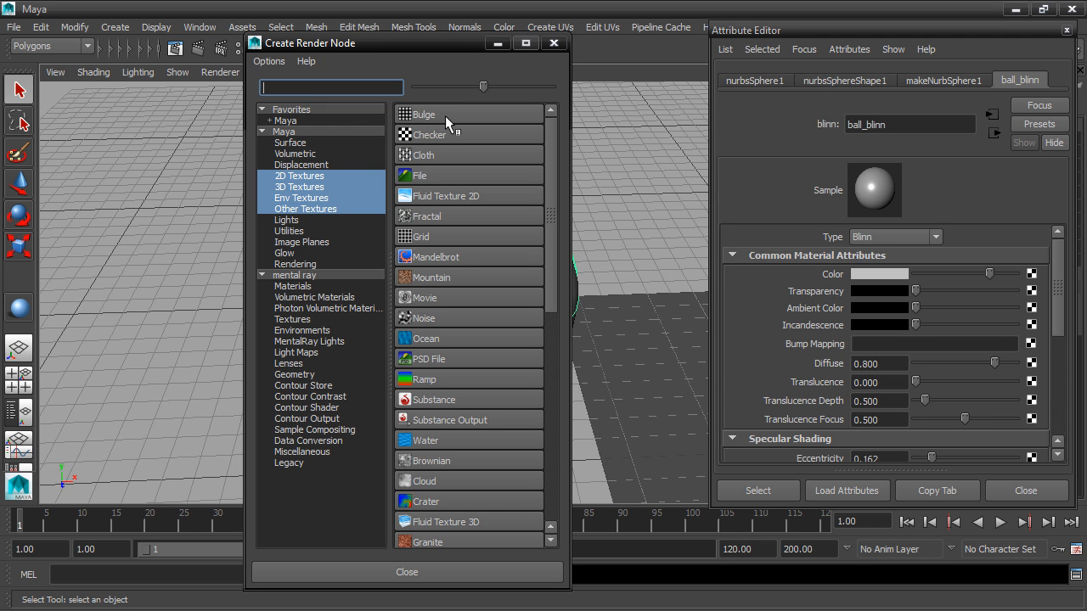
pyautogui.click(306, 176)
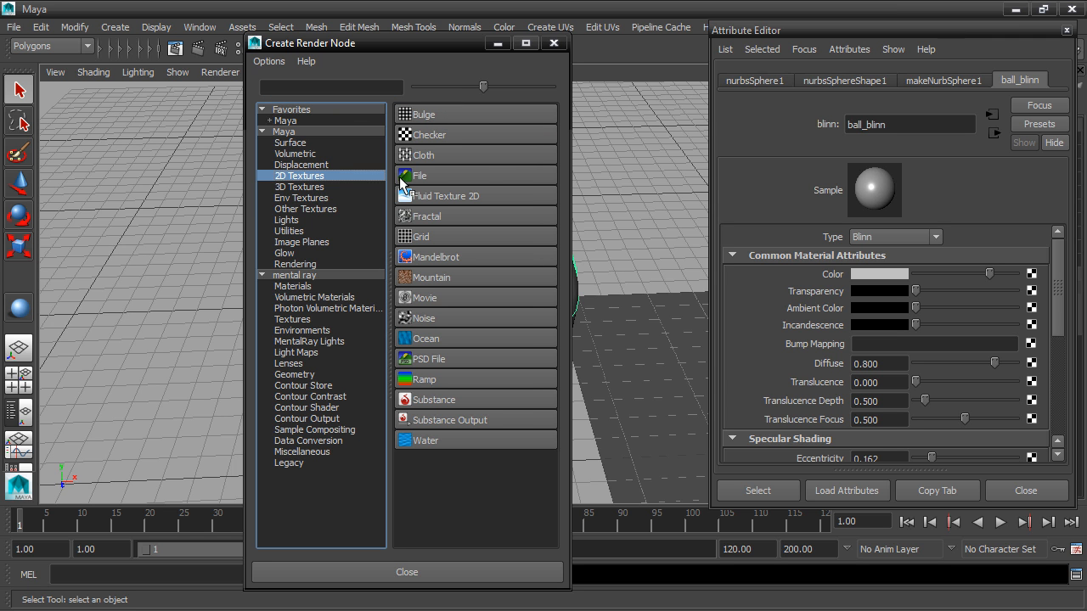
pyautogui.click(299, 187)
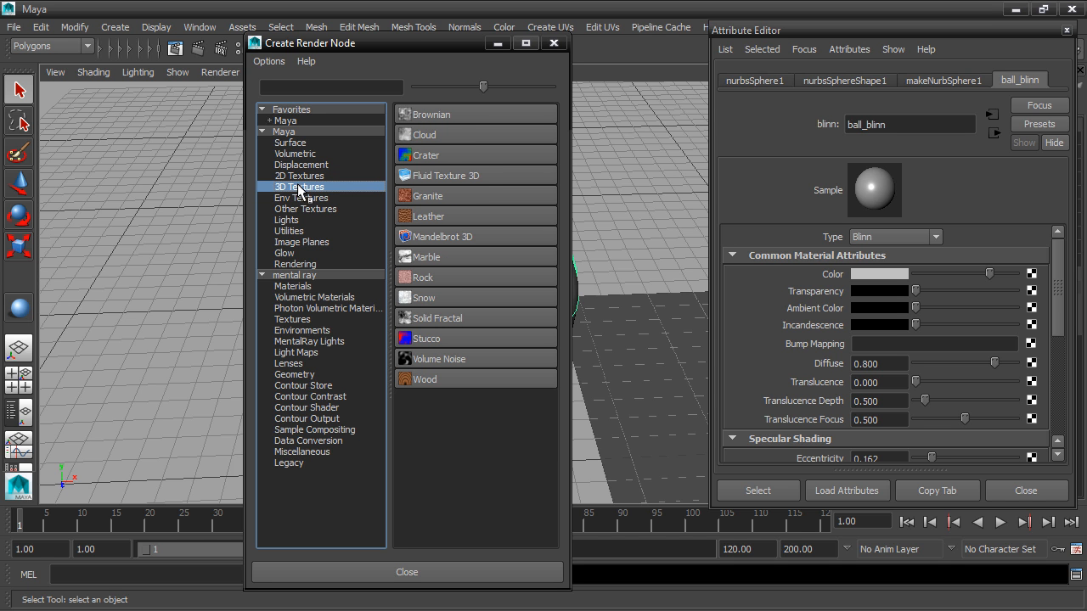
pyautogui.click(308, 177)
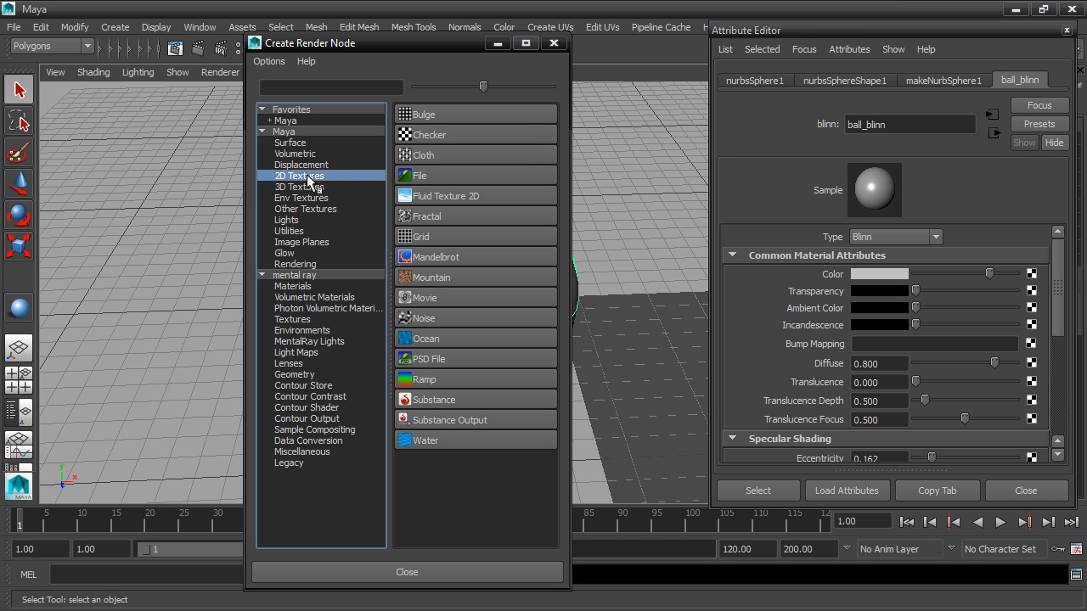
pyautogui.click(451, 383)
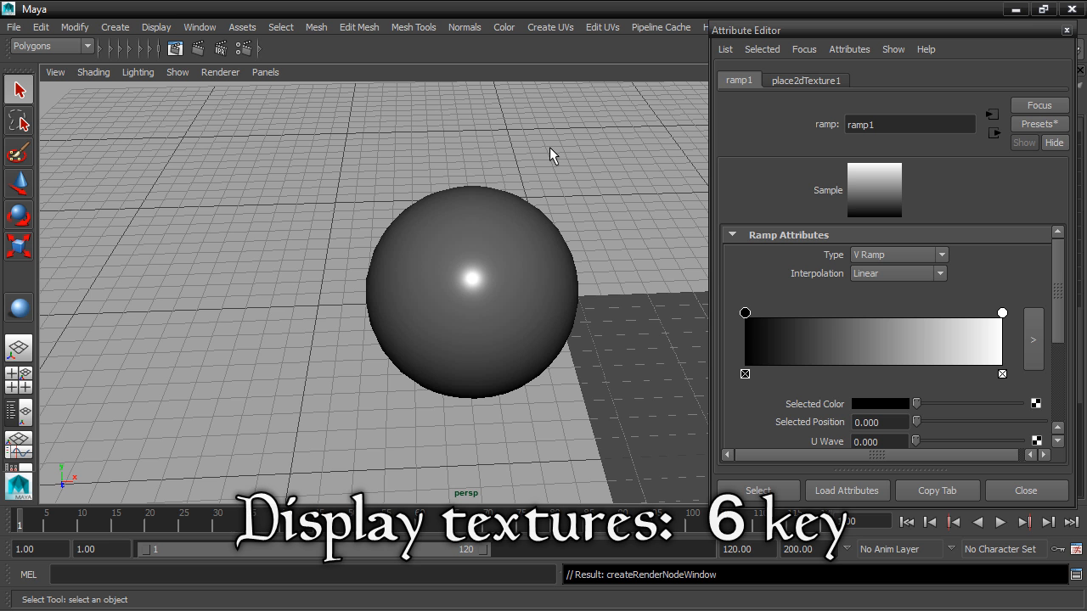
pyautogui.press('6')
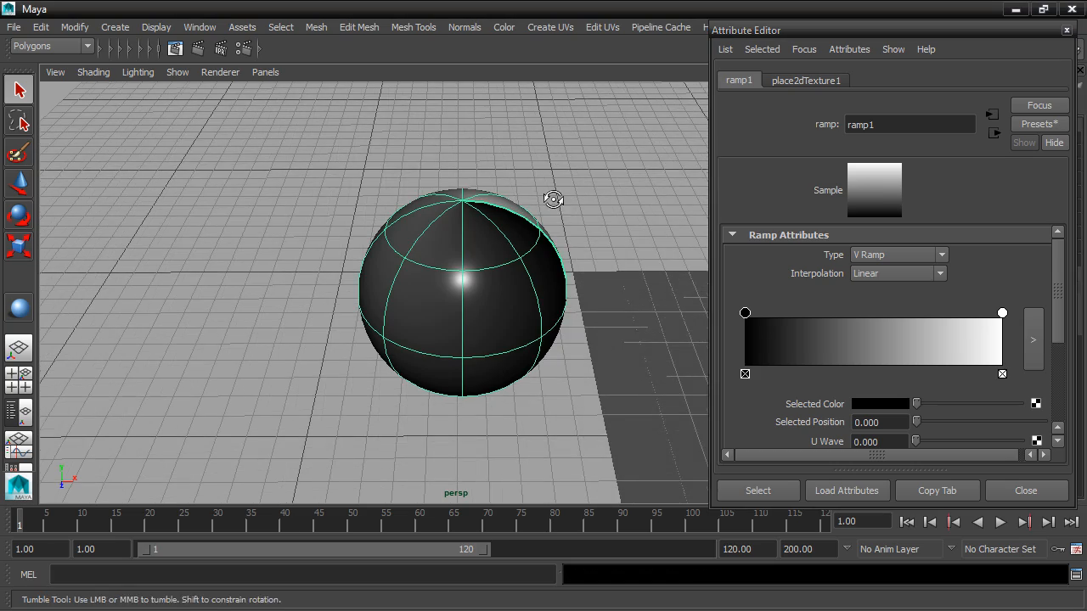
pyautogui.keyDown('alt'); pyautogui.moveTo(553, 198); pyautogui.dragTo(527, 202); pyautogui.keyUp('alt')
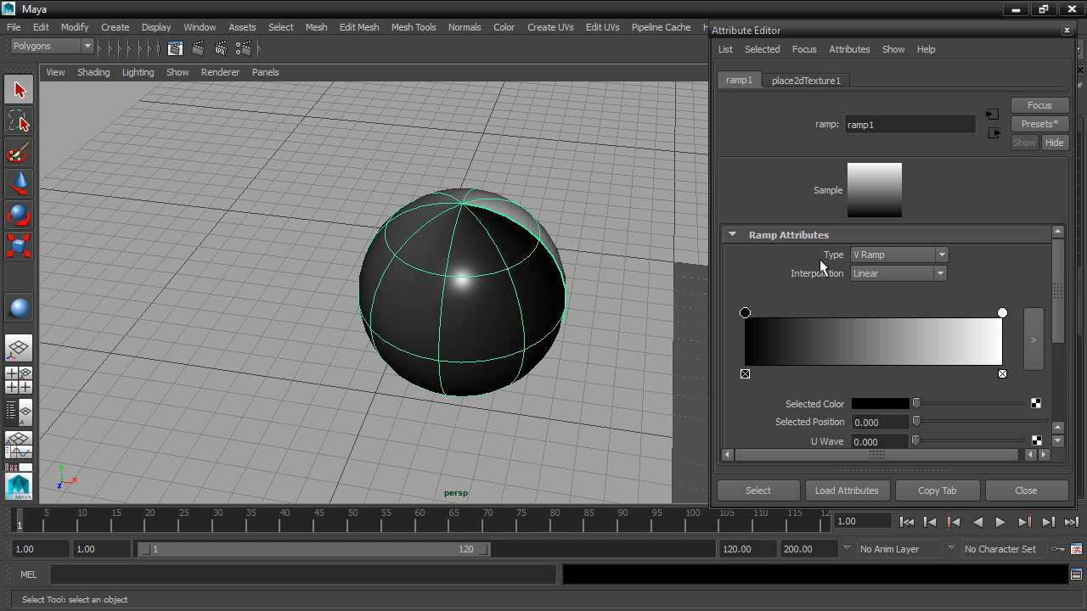
# Move the ramp's white marker to about 0.297 and add two more markers beyond it, the last at about 0.832
pyautogui.moveTo(1000, 312); pyautogui.dragTo(821, 315)
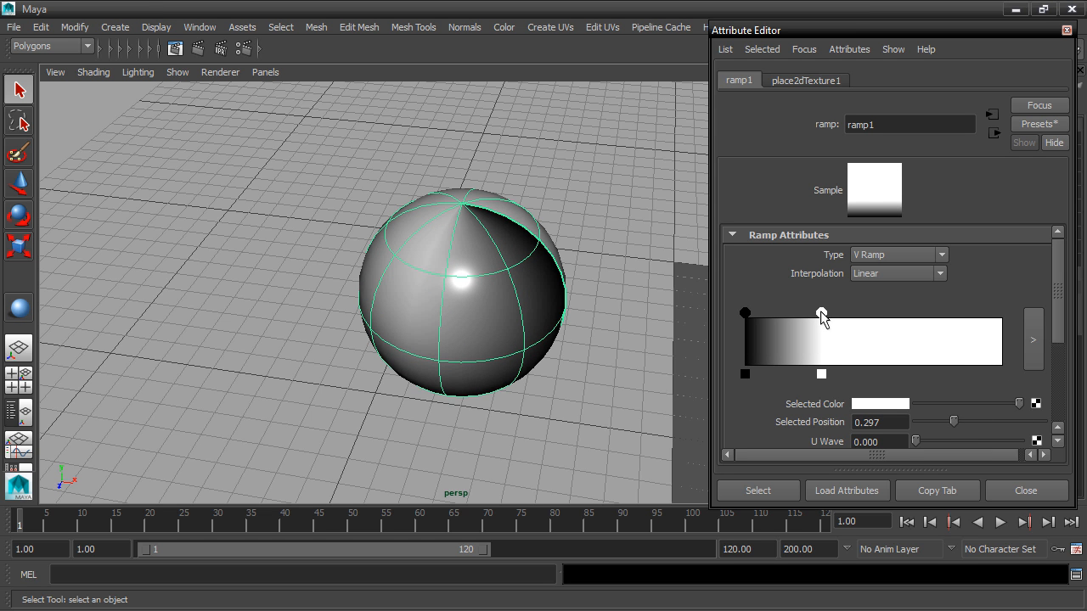
pyautogui.click(890, 331)
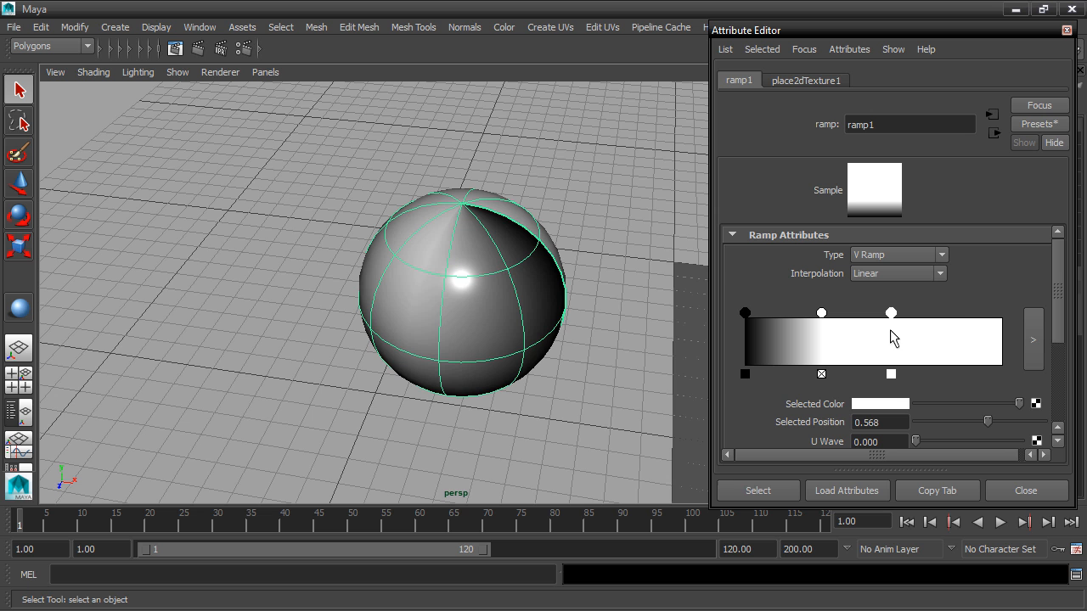
pyautogui.click(958, 331)
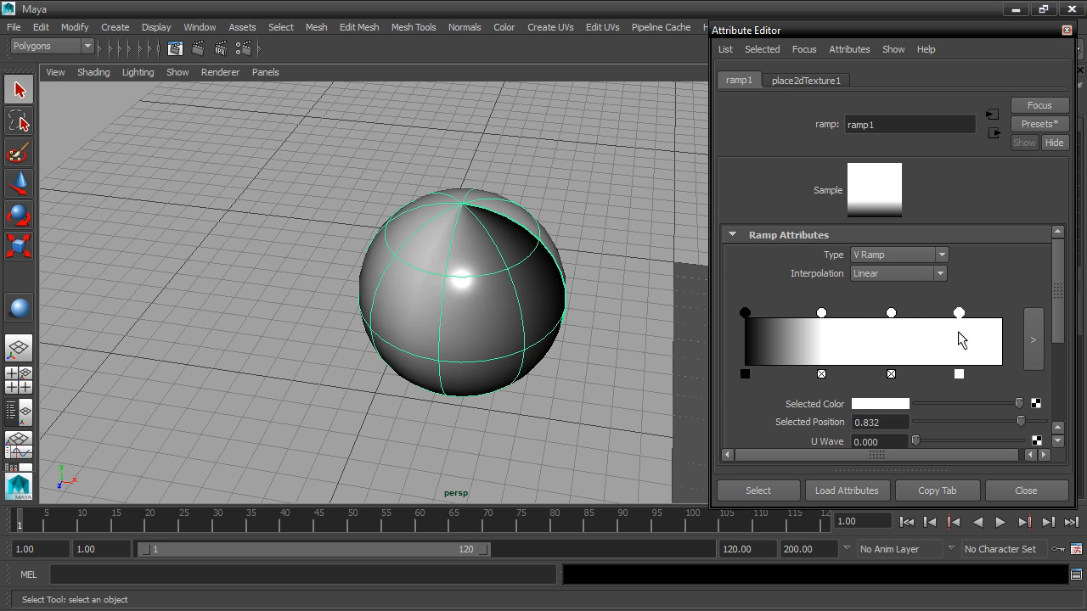
# Color the ramp's first marker blue and its second marker red
pyautogui.click(746, 314)
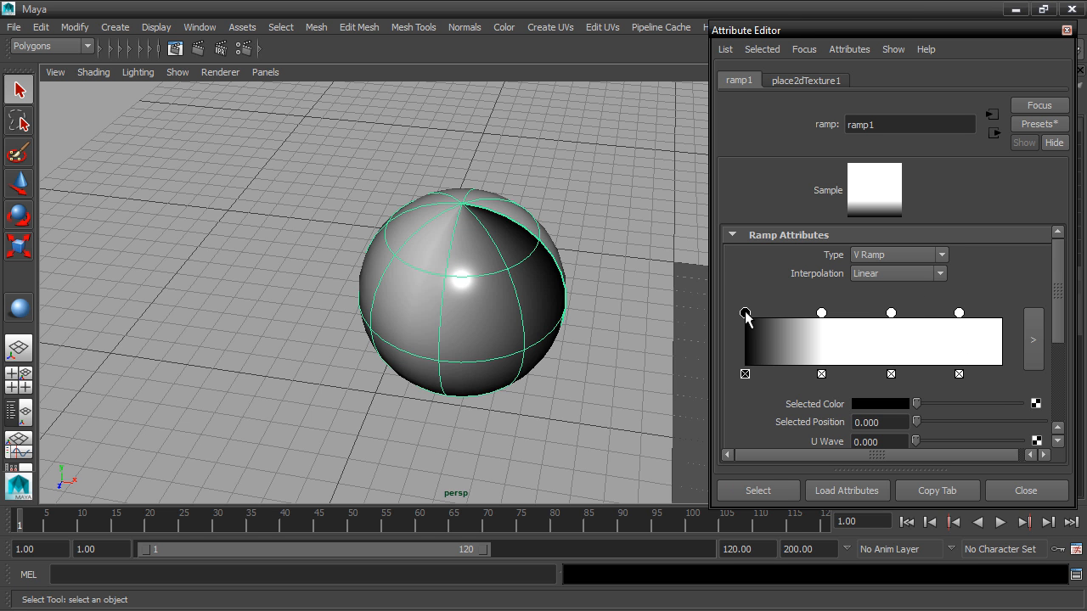
pyautogui.click(898, 401)
pyautogui.click(912, 356)
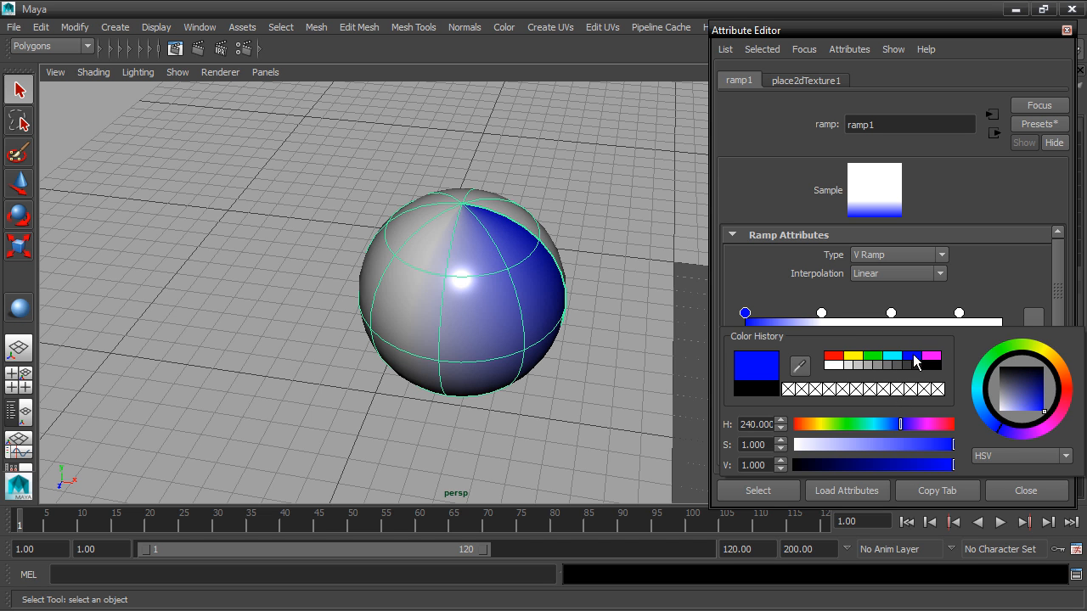
pyautogui.click(822, 313)
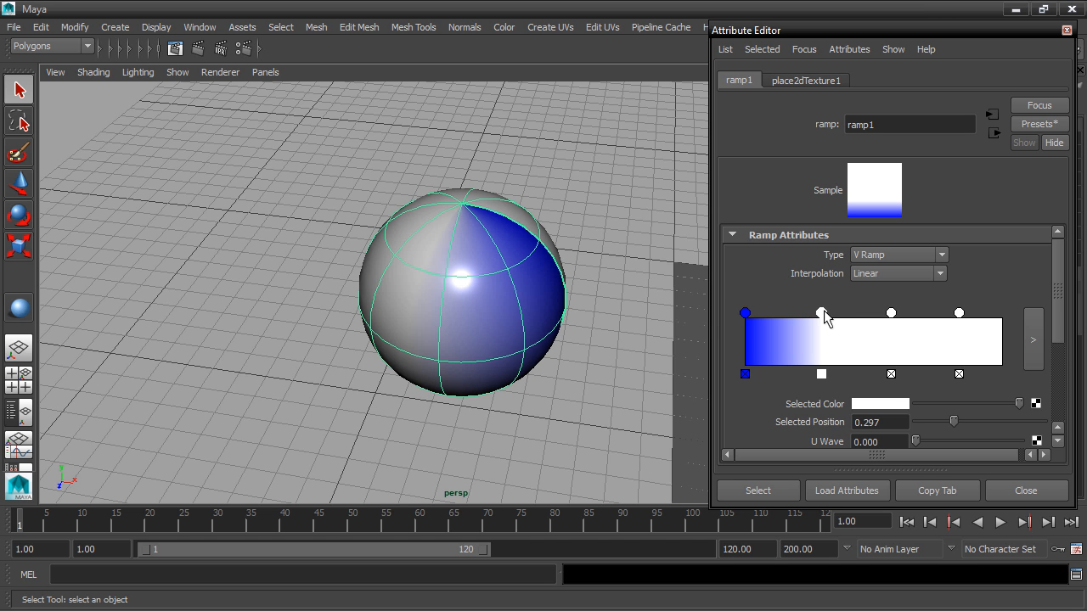
pyautogui.click(903, 406)
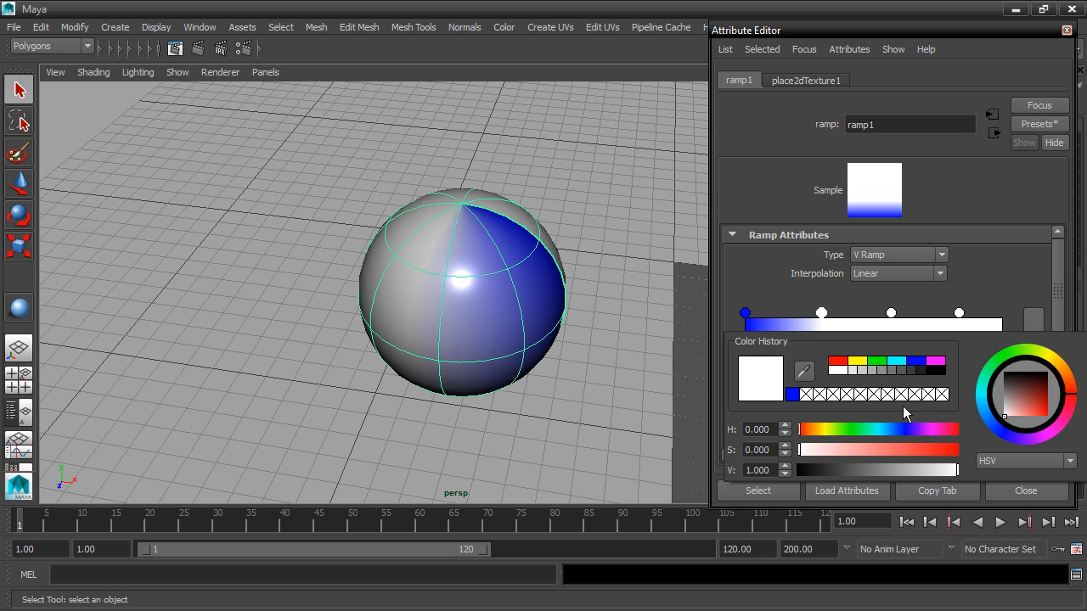
pyautogui.click(839, 361)
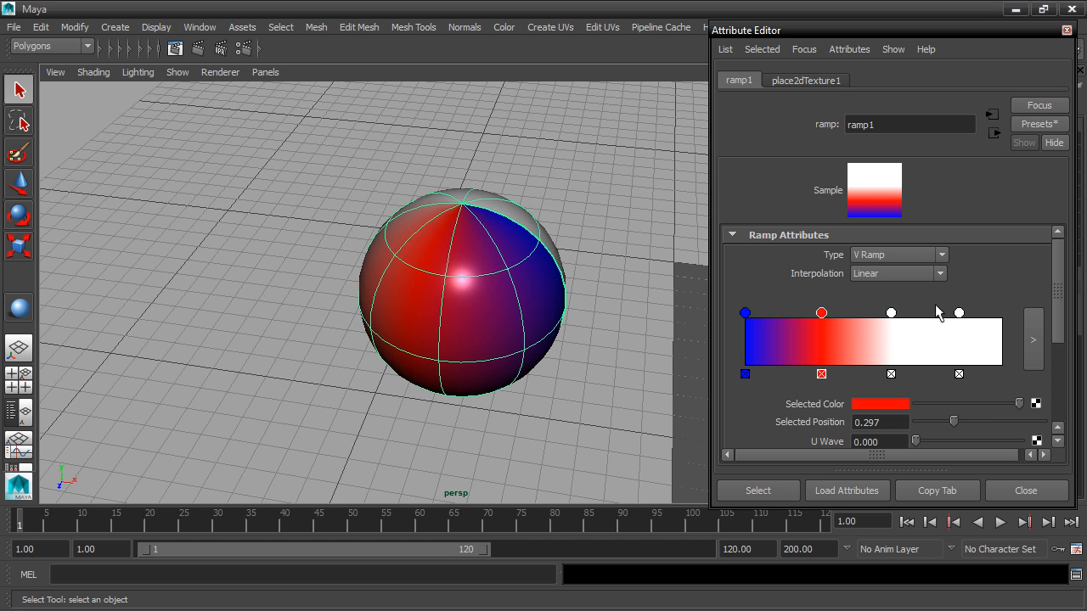
# Color the ramp's third marker green and its fourth marker yellow
pyautogui.click(891, 313)
pyautogui.click(893, 404)
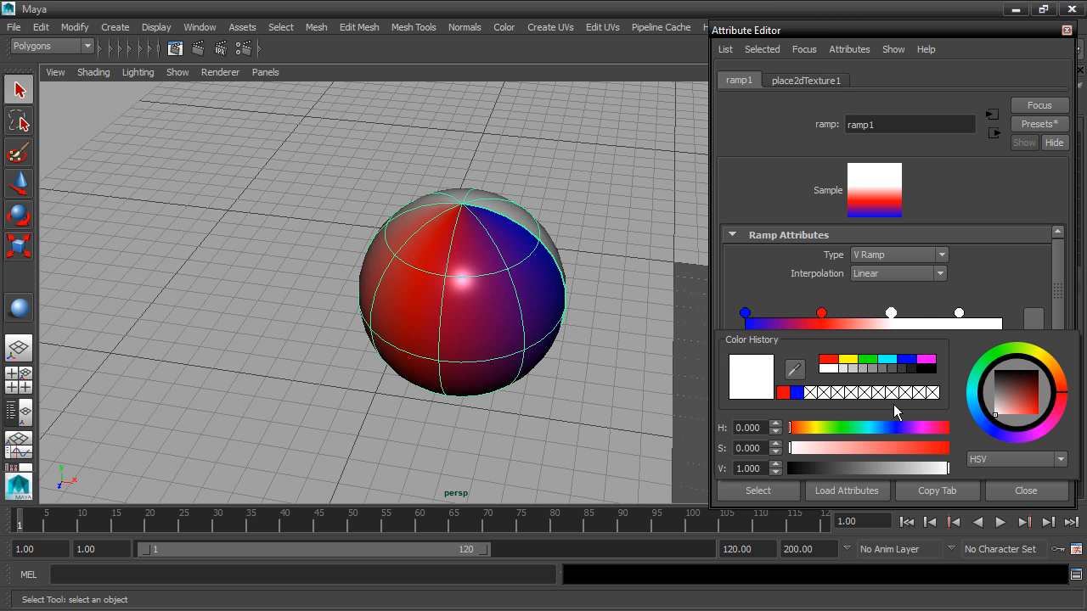
pyautogui.click(864, 361)
pyautogui.click(959, 313)
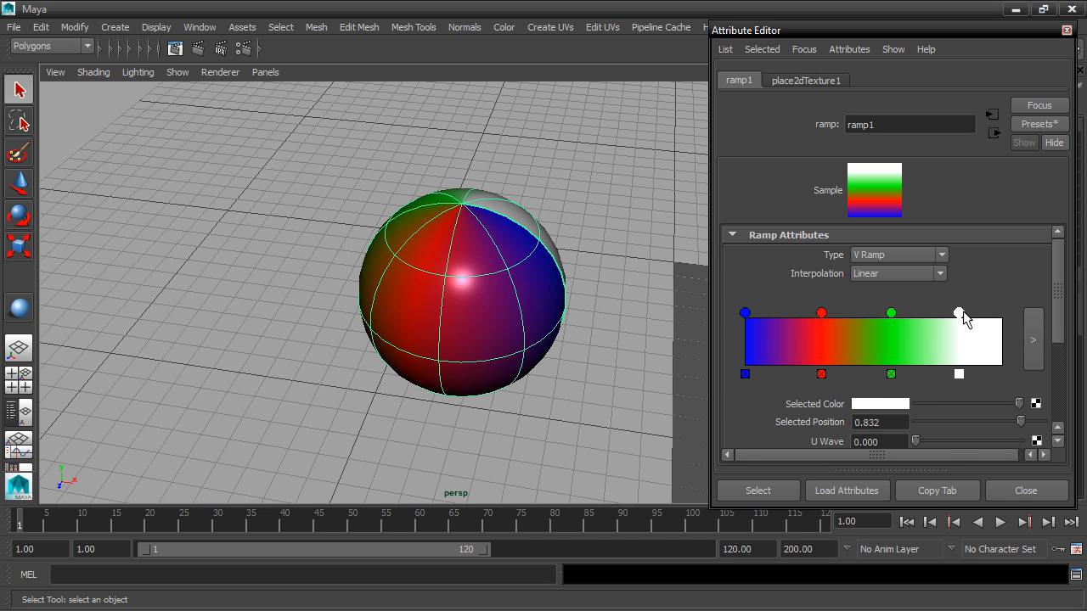
pyautogui.click(878, 406)
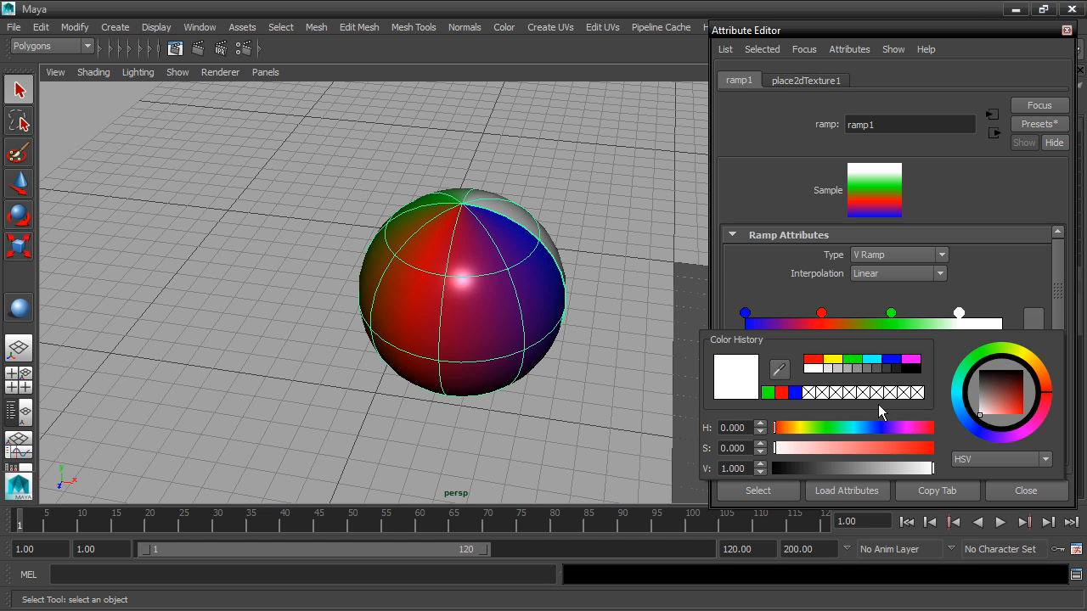
pyautogui.click(840, 361)
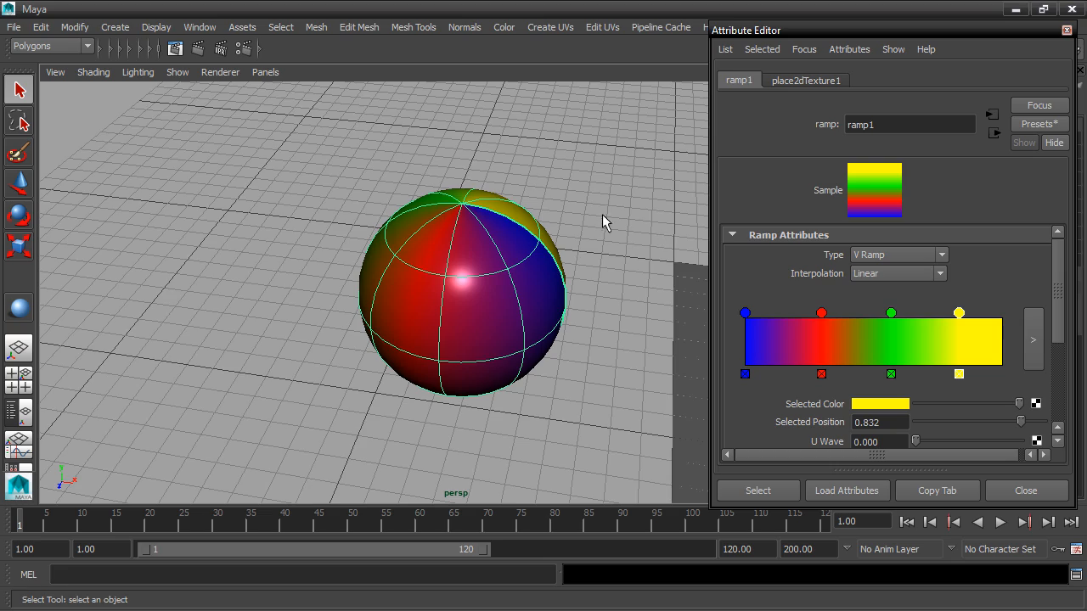
# Deselect the sphere to inspect its colors, then reselect it and reopen the ramp connected to ball_blinn's Color
pyautogui.click(545, 150)
pyautogui.moveTo(548, 150)
pyautogui.keyDown('alt'); pyautogui.mouseDown()
pyautogui.moveTo(580, 158)
pyautogui.moveTo(586, 175)
pyautogui.moveTo(476, 141)
pyautogui.moveTo(507, 156)
pyautogui.moveTo(526, 146)
pyautogui.moveTo(537, 167)
pyautogui.mouseUp(); pyautogui.keyUp('alt')
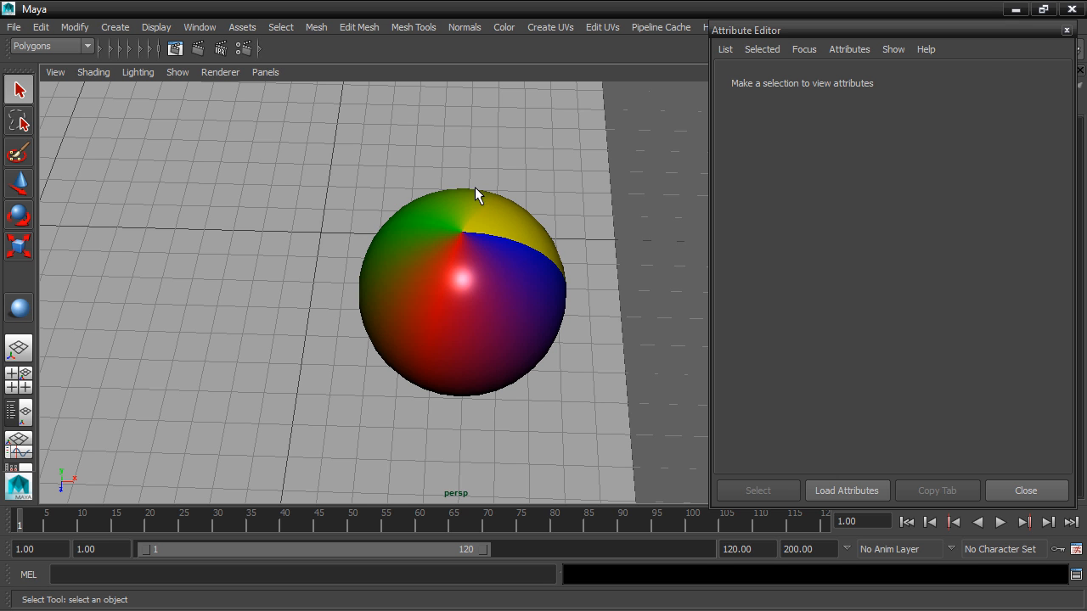
pyautogui.click(454, 240)
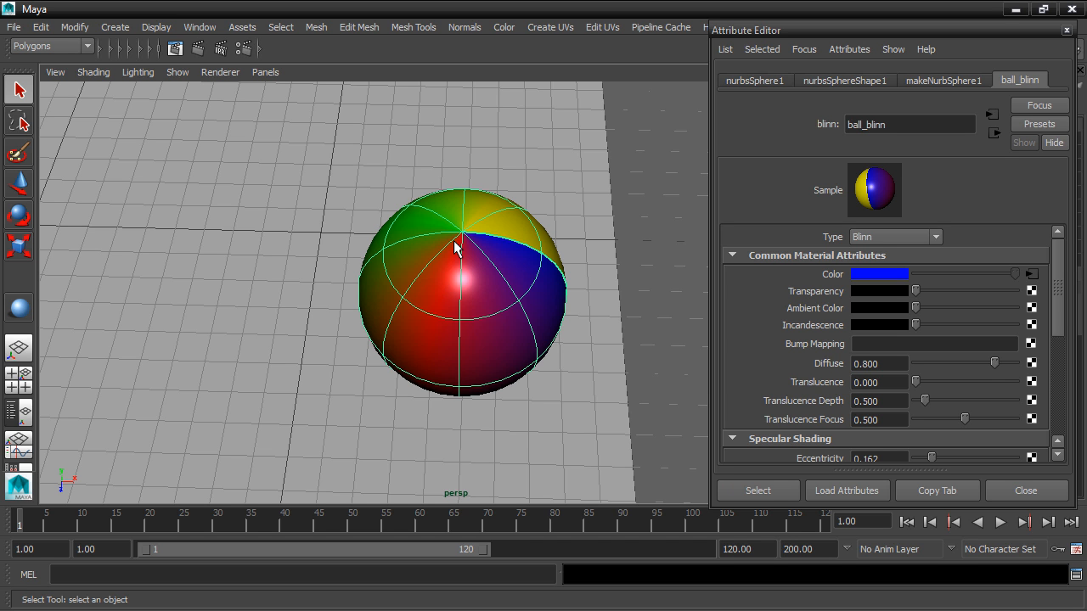
pyautogui.click(1033, 276)
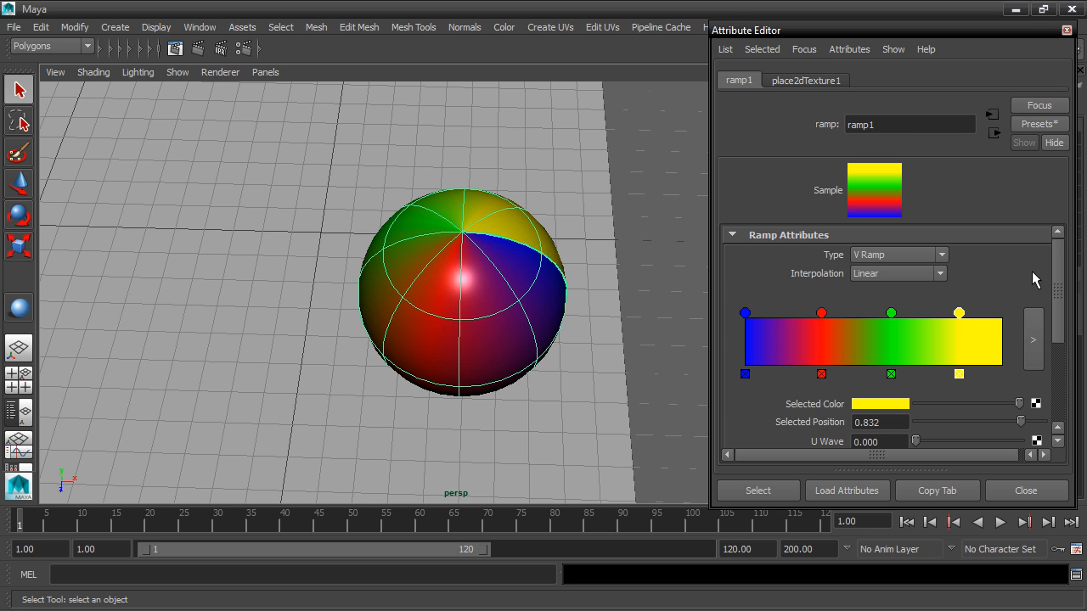
# Set the position of the ramp's red marker to 0.25
pyautogui.moveTo(822, 313)
pyautogui.mouseDown()
pyautogui.moveTo(856, 314)
pyautogui.moveTo(835, 320)
pyautogui.mouseUp()
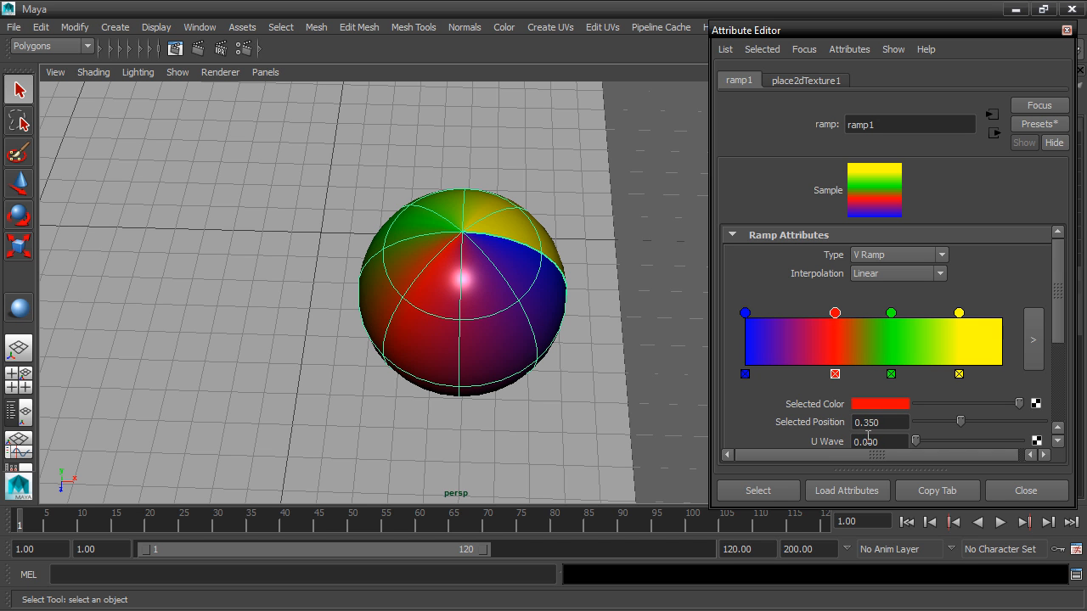
pyautogui.click(874, 419)
pyautogui.doubleClick(874, 419)
pyautogui.write('.25')
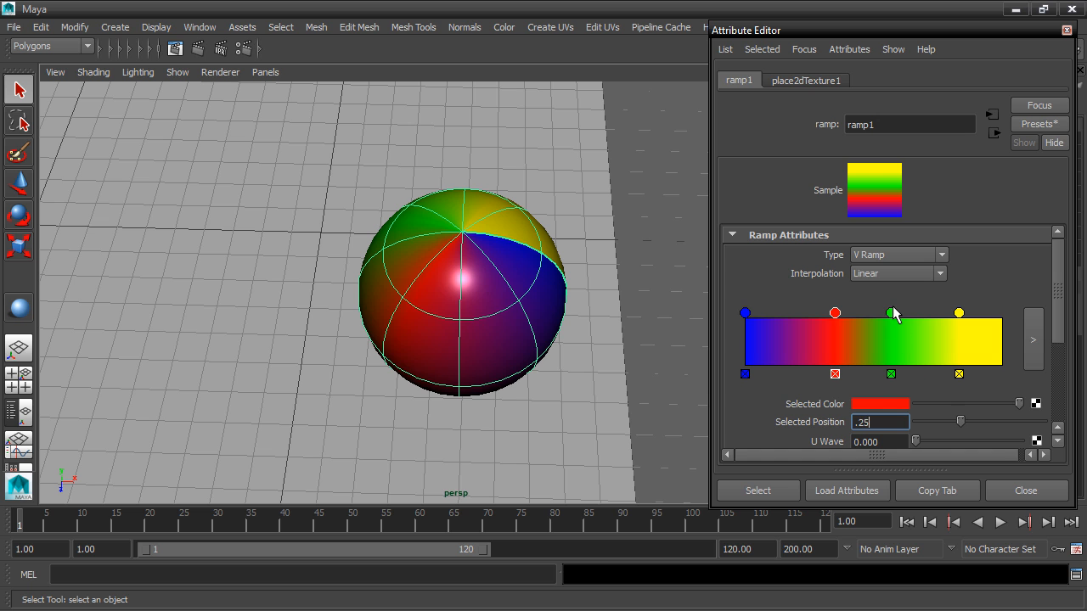
pyautogui.press('Return')
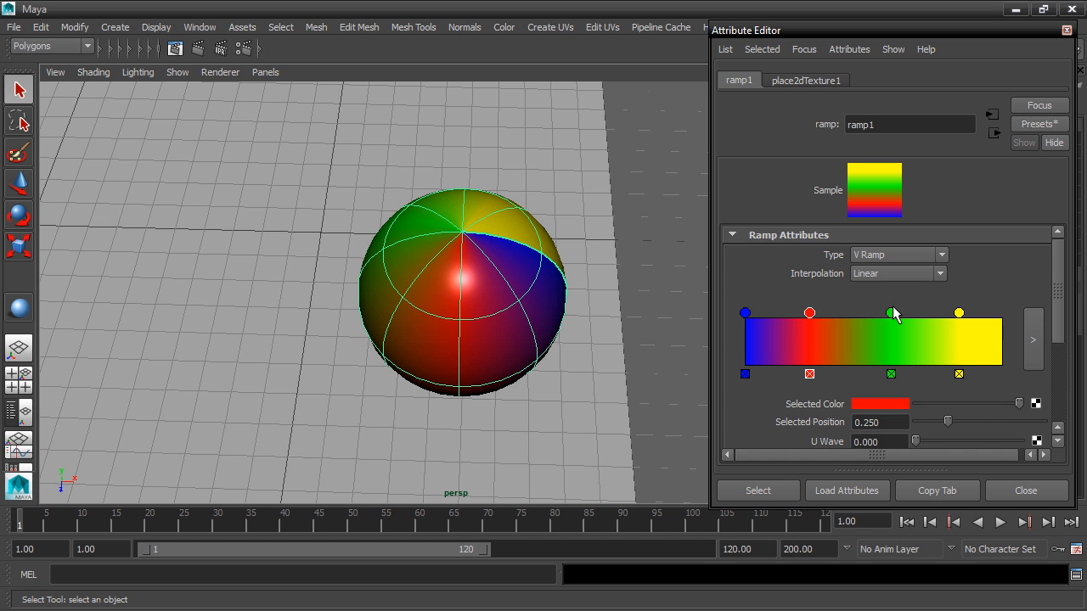
# Set the ramp's green marker position to 0.5 and its yellow marker position to 0.75
pyautogui.click(891, 312)
pyautogui.doubleClick(880, 422)
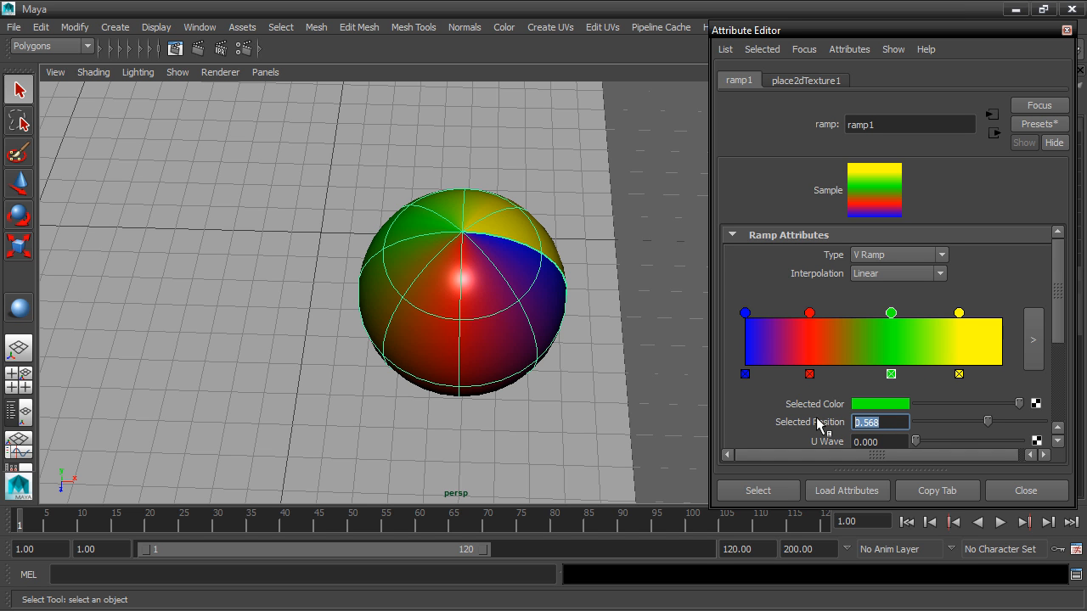
pyautogui.write('.5')
pyautogui.press('Return')
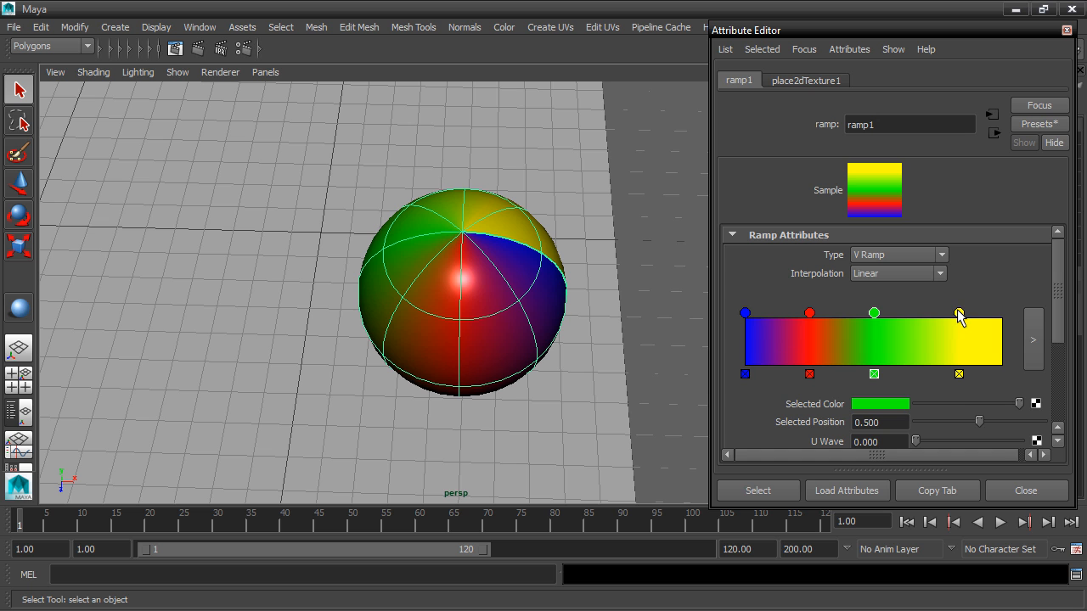
pyautogui.click(959, 312)
pyautogui.doubleClick(880, 422)
pyautogui.write('.75')
pyautogui.press('Return')
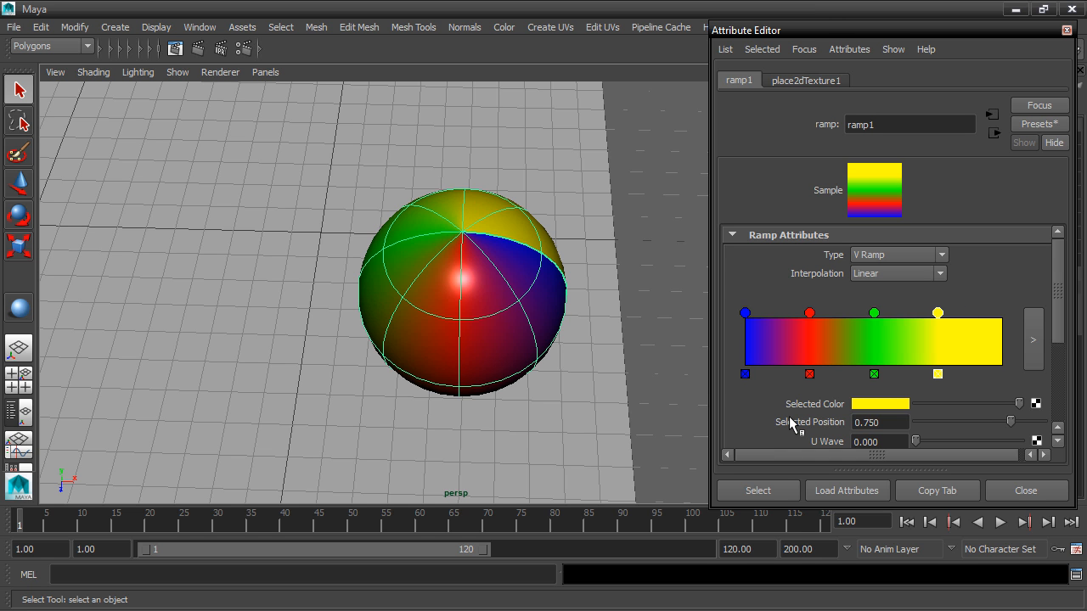
# Set the ramp's interpolation to None and orbit around the ball to check its hard-edged color bands
pyautogui.click(894, 274)
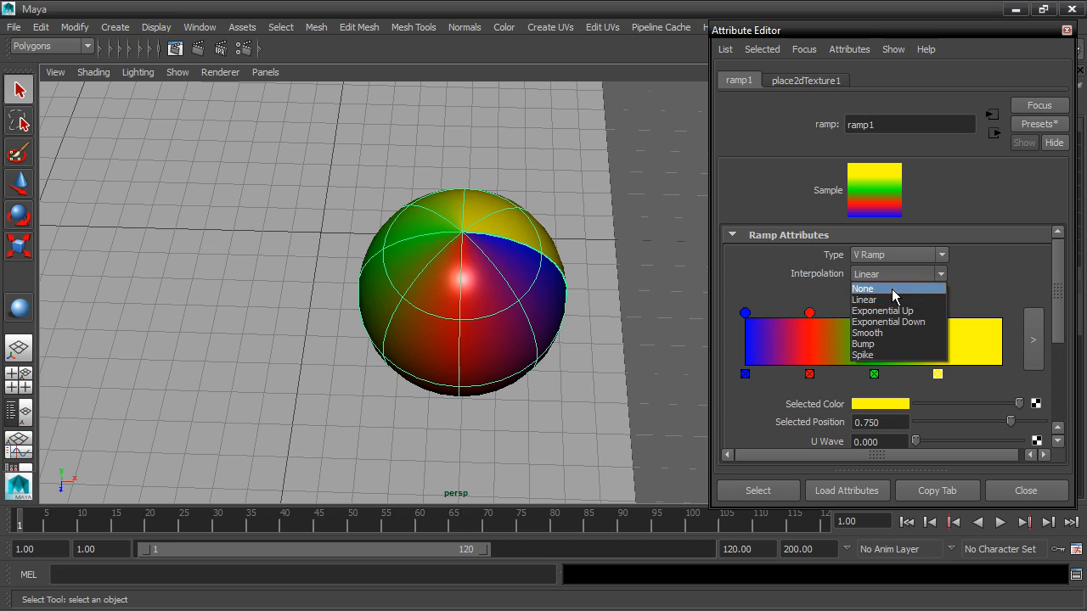
pyautogui.click(891, 288)
pyautogui.keyDown('alt'); pyautogui.moveTo(561, 372); pyautogui.dragTo(536, 353); pyautogui.keyUp('alt')
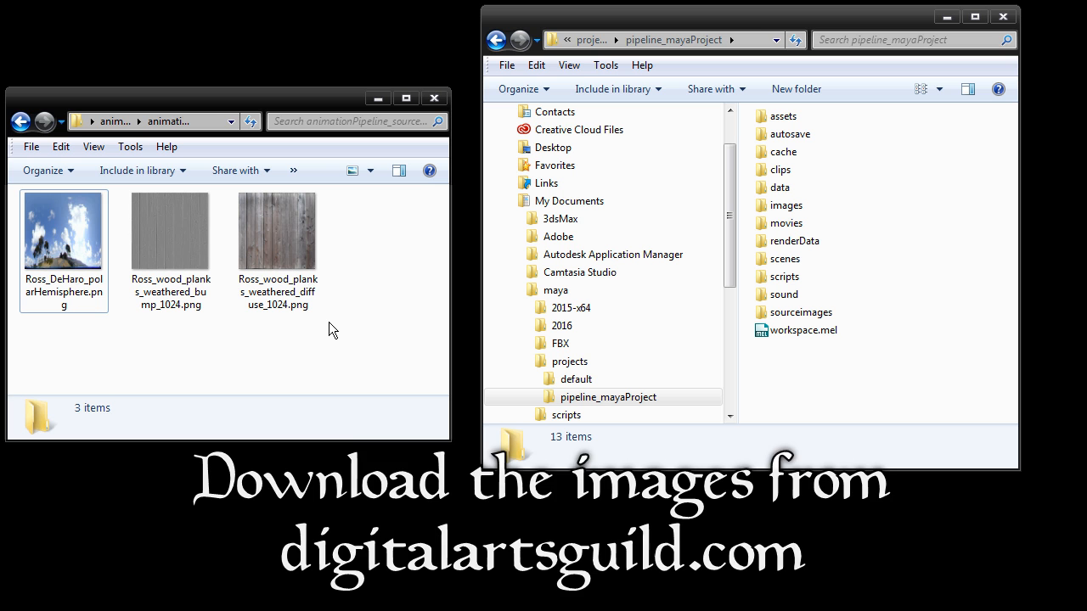
# In Windows Explorer, copy the three downloaded texture images into the sourceimages folder of pipeline_mayaProject
pyautogui.moveTo(328, 322); pyautogui.dragTo(58, 222)
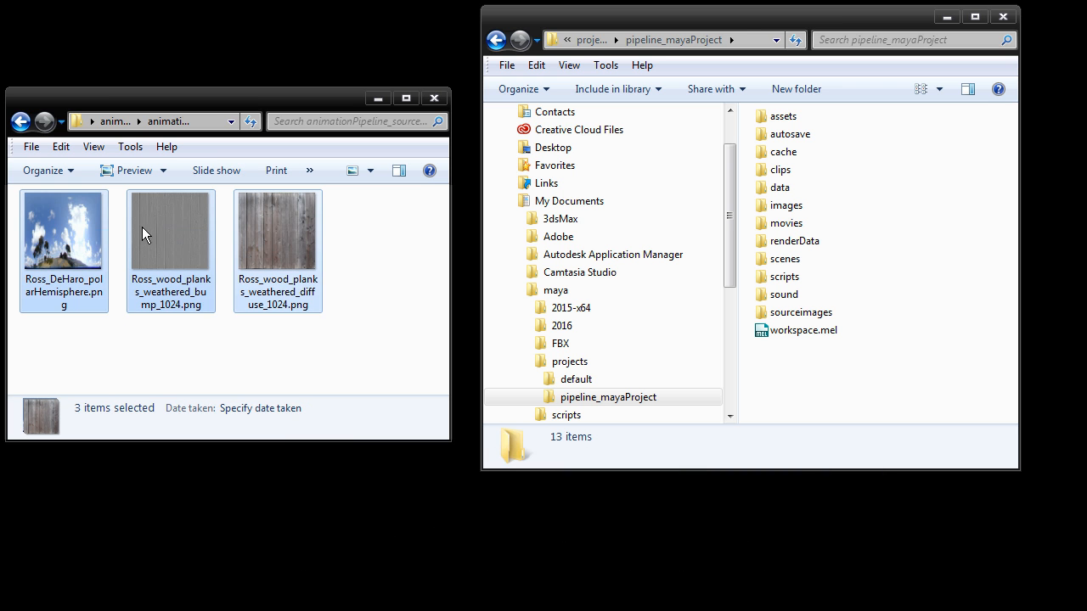
pyautogui.rightClick(169, 225)
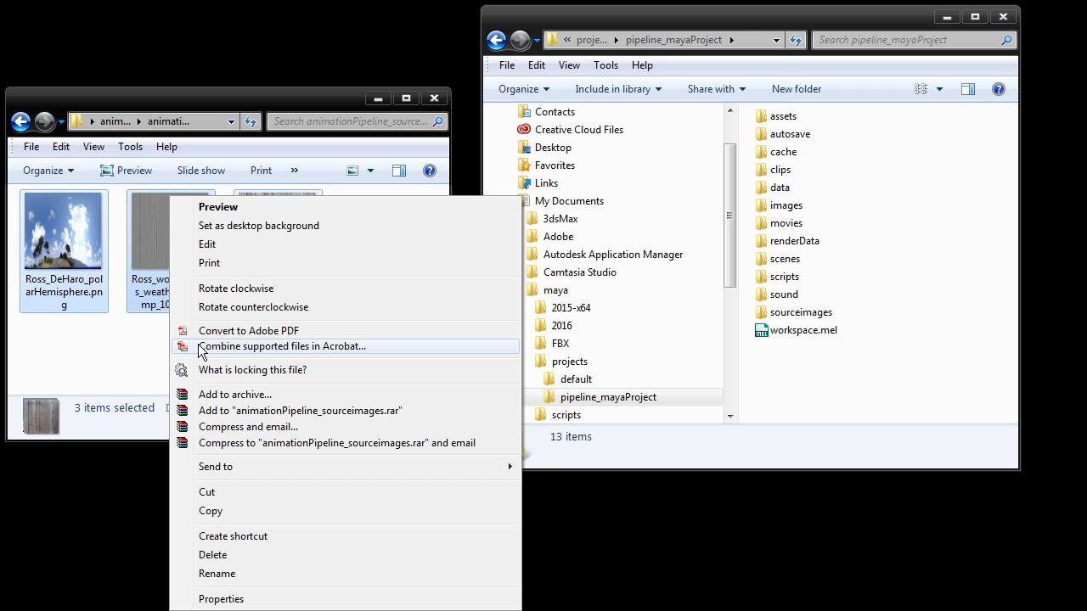
pyautogui.click(211, 510)
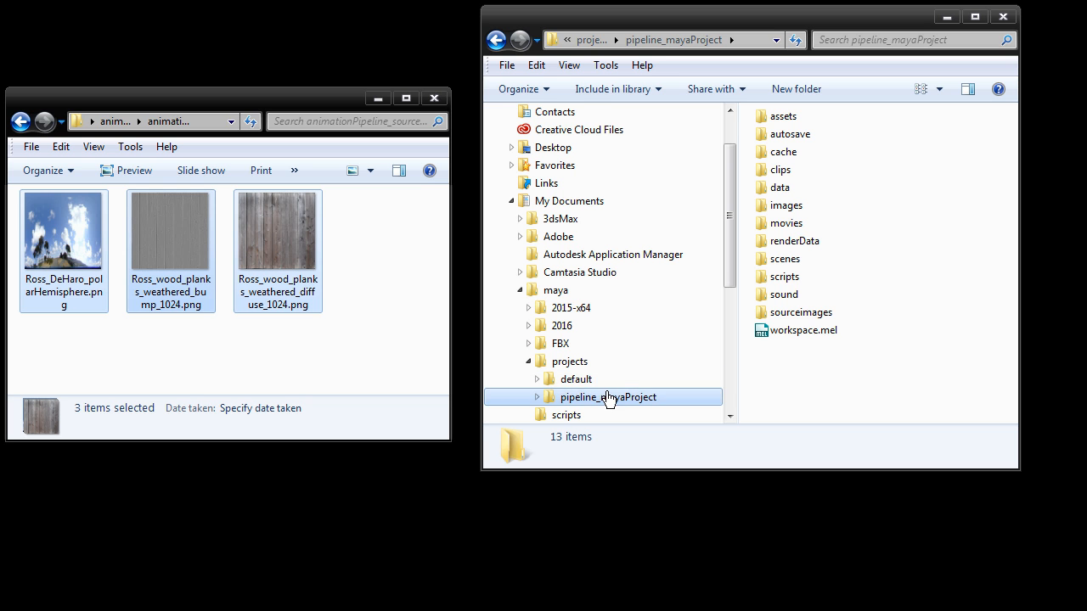
pyautogui.doubleClick(794, 311)
pyautogui.rightClick(792, 230)
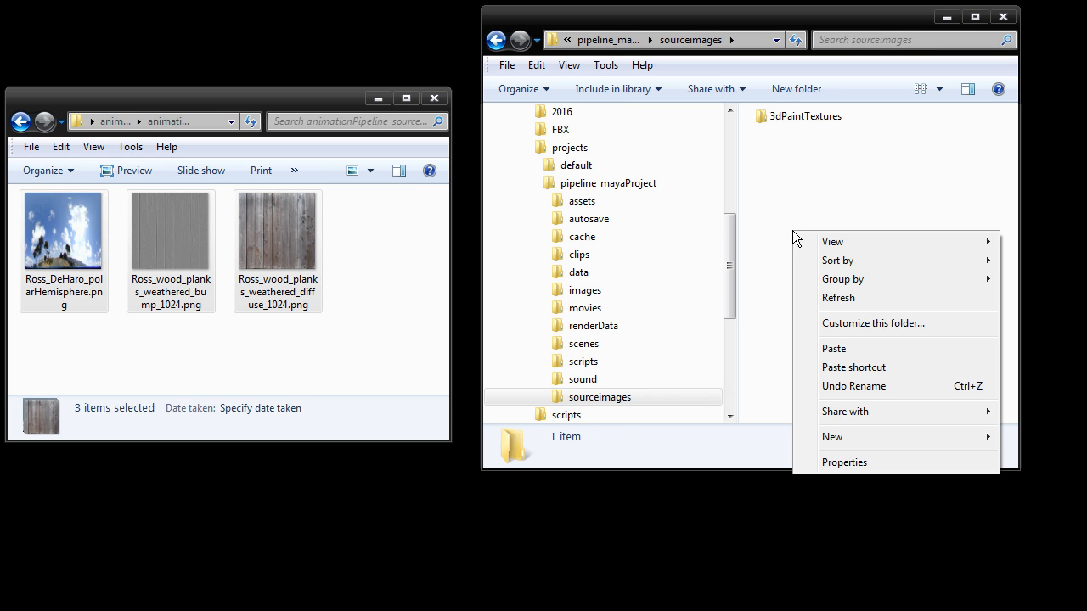
pyautogui.click(833, 347)
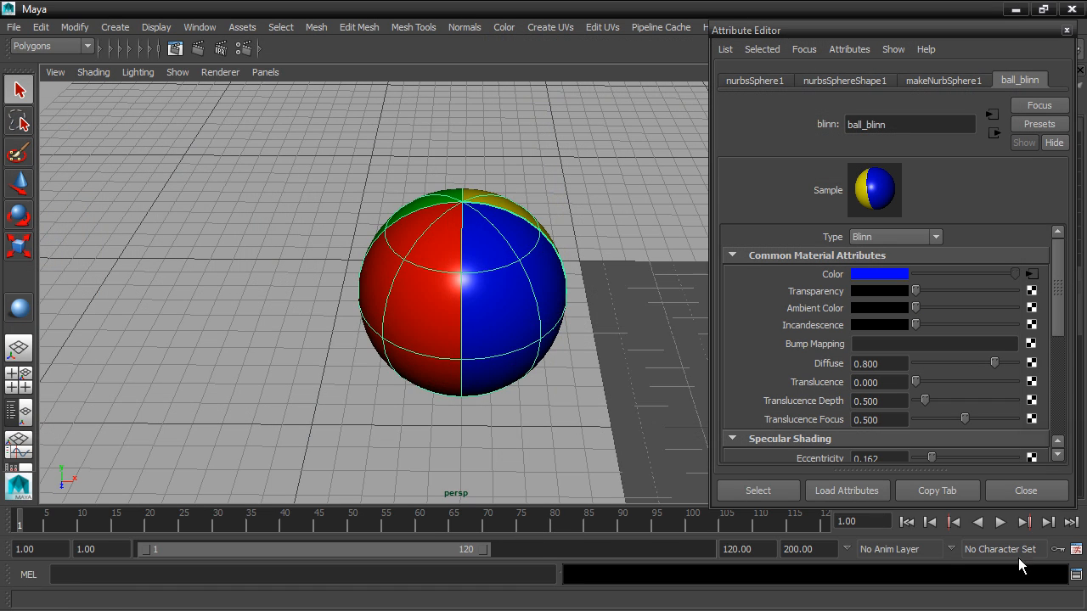
# In Maya, select the ground plane and assign a new Lambert material to it
pyautogui.keyDown('alt'); pyautogui.moveTo(668, 312); pyautogui.dragTo(381, 296, button='middle'); pyautogui.keyUp('alt')
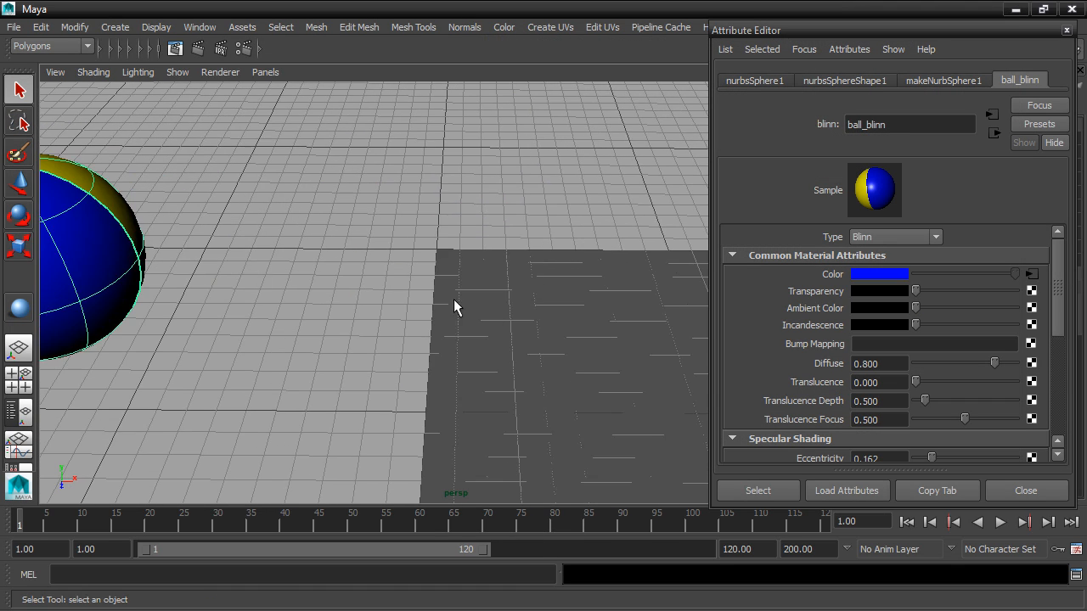
pyautogui.click(532, 333)
pyautogui.scroll(-5, 549, 340)
pyautogui.keyDown('alt'); pyautogui.moveTo(549, 340); pyautogui.dragTo(210, 144, button='middle'); pyautogui.keyUp('alt')
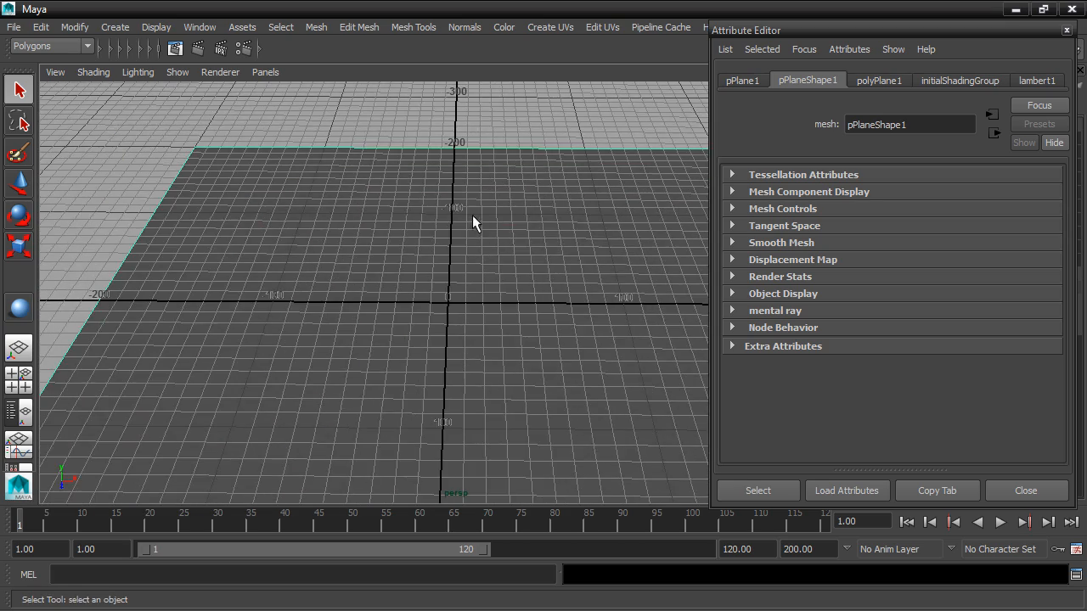
pyautogui.keyDown('alt'); pyautogui.moveTo(471, 214); pyautogui.dragTo(505, 253); pyautogui.keyUp('alt')
pyautogui.keyDown('alt'); pyautogui.moveTo(505, 254); pyautogui.dragTo(136, 240, button='right'); pyautogui.keyUp('alt')
pyautogui.moveTo(505, 208); pyautogui.dragTo(527, 537, button='right')
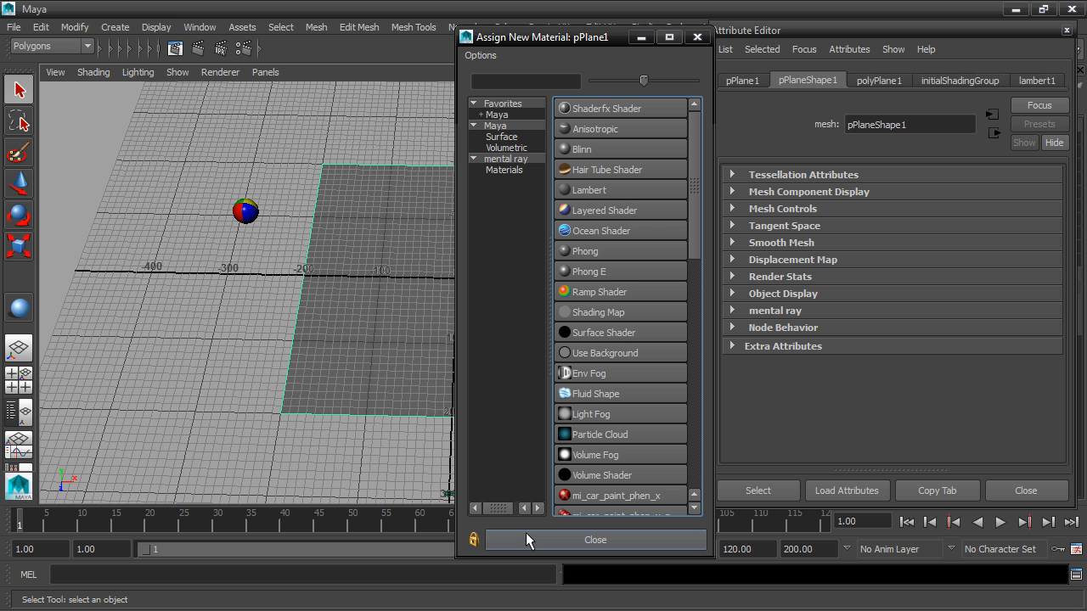
pyautogui.click(627, 187)
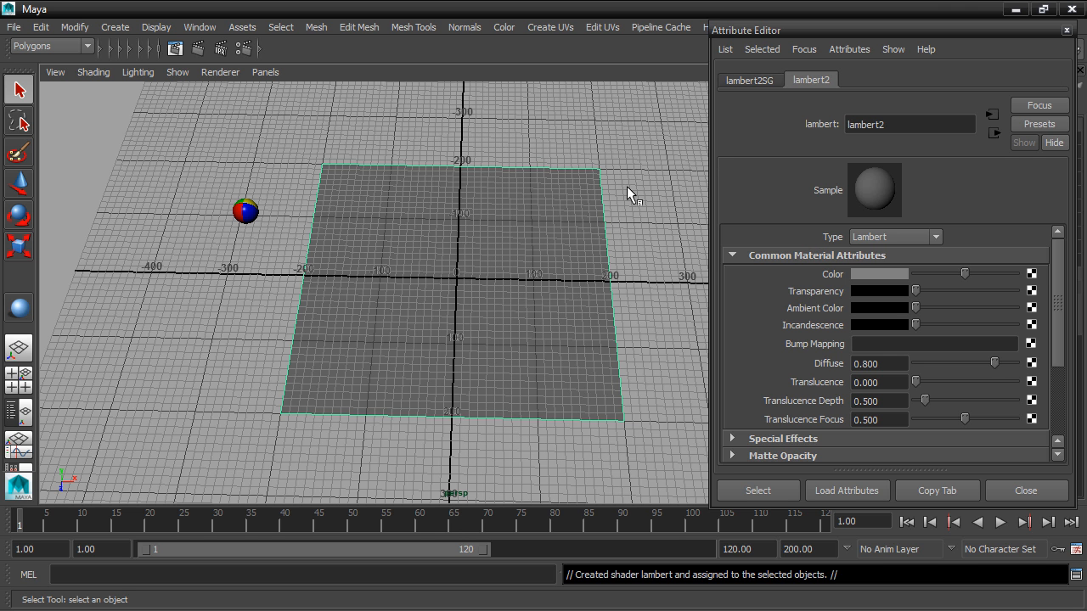
# Rename the ground plane's new material to ground_lambert
pyautogui.click(848, 124)
pyautogui.write('ground')
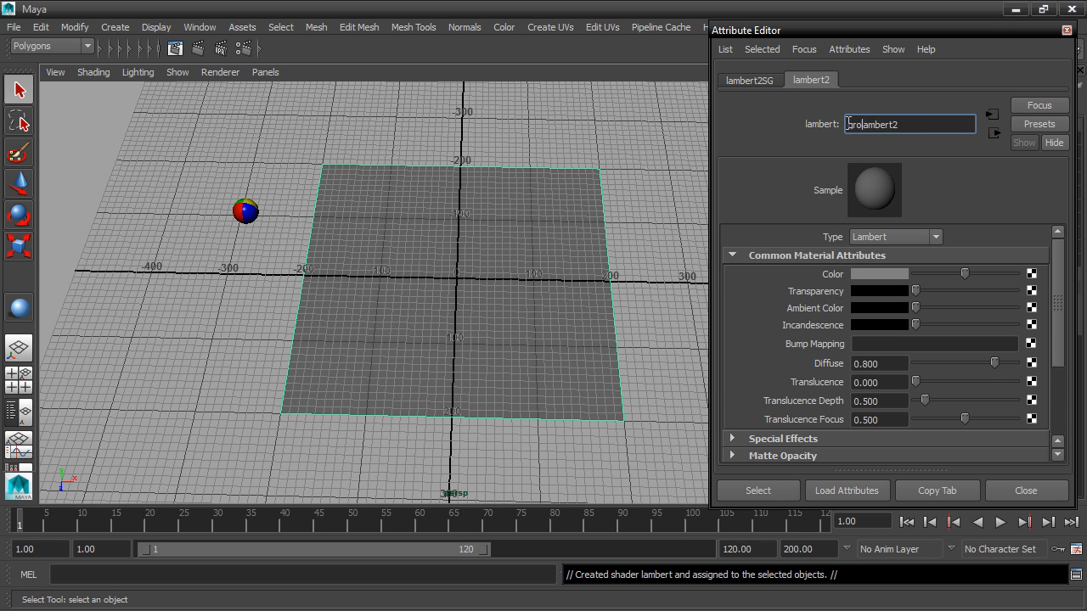
pyautogui.write('_')
pyautogui.press('End')
pyautogui.press('BackSpace')
pyautogui.press('Return')
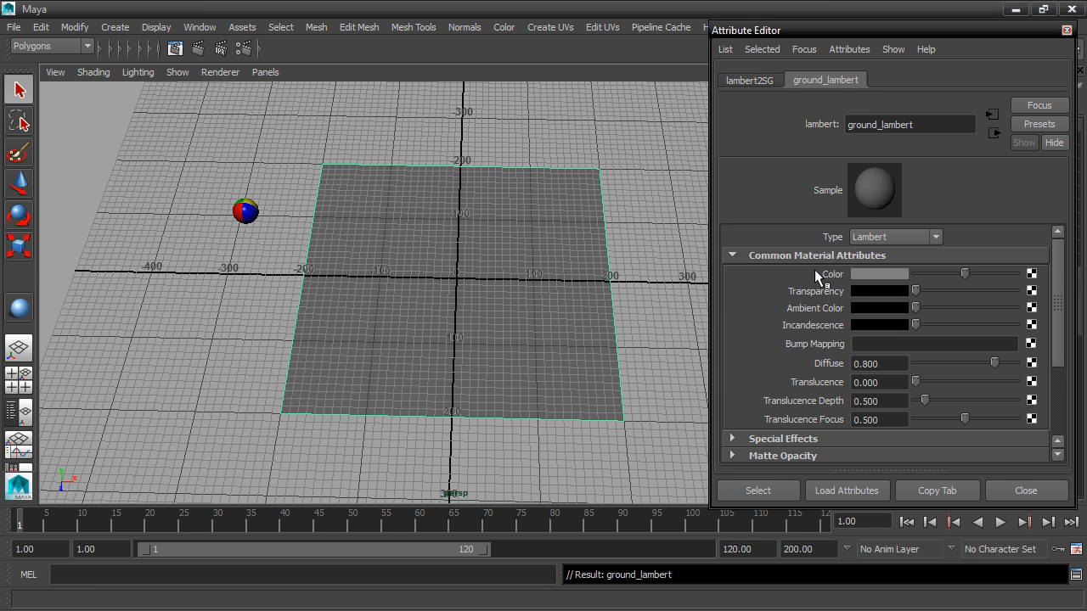
# Connect a File texture to ground_lambert's Color and load Ross_wood_planks_weathered_diffuse_1024.png from sourceimages as its image
pyautogui.click(1031, 274)
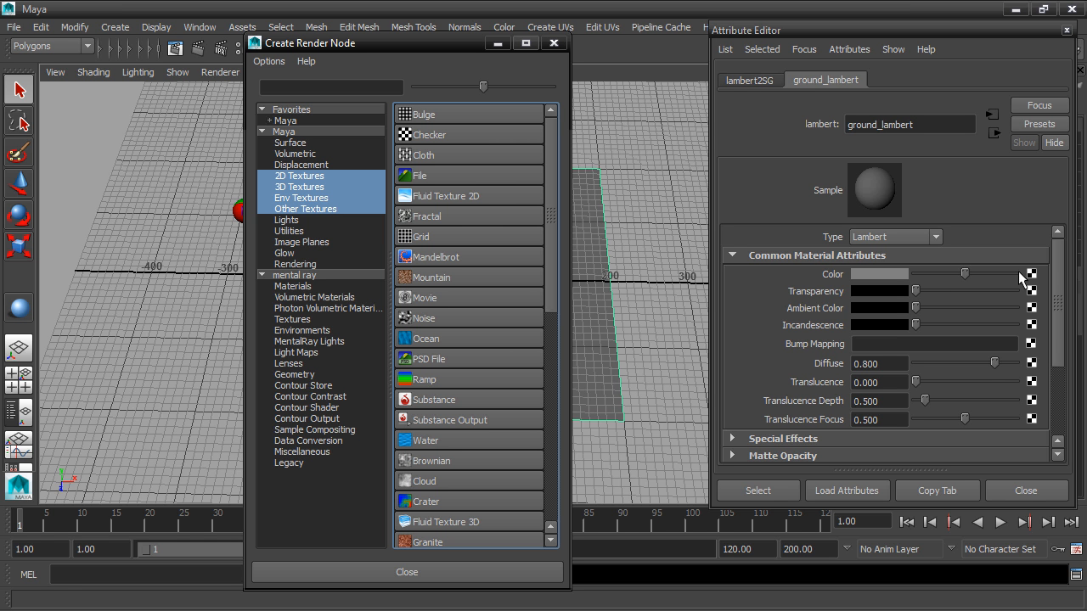
pyautogui.click(475, 175)
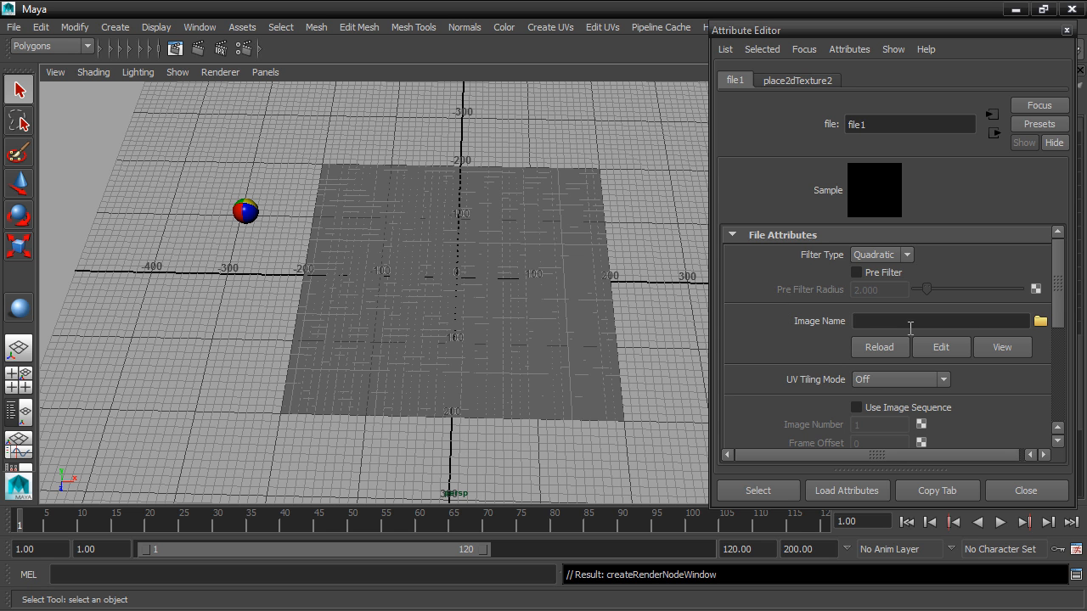
pyautogui.click(1041, 322)
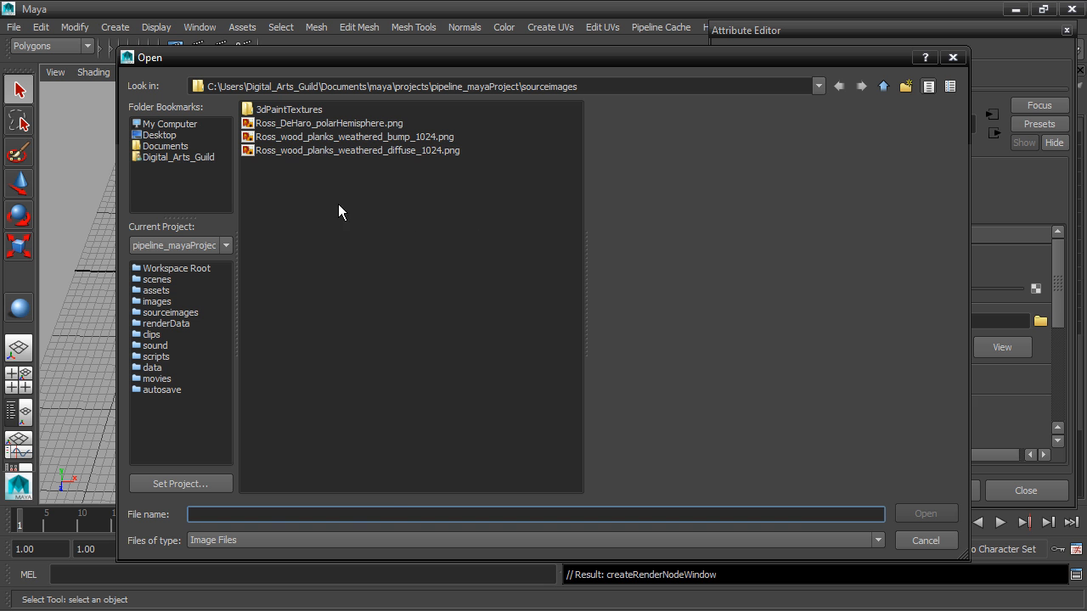
pyautogui.click(341, 148)
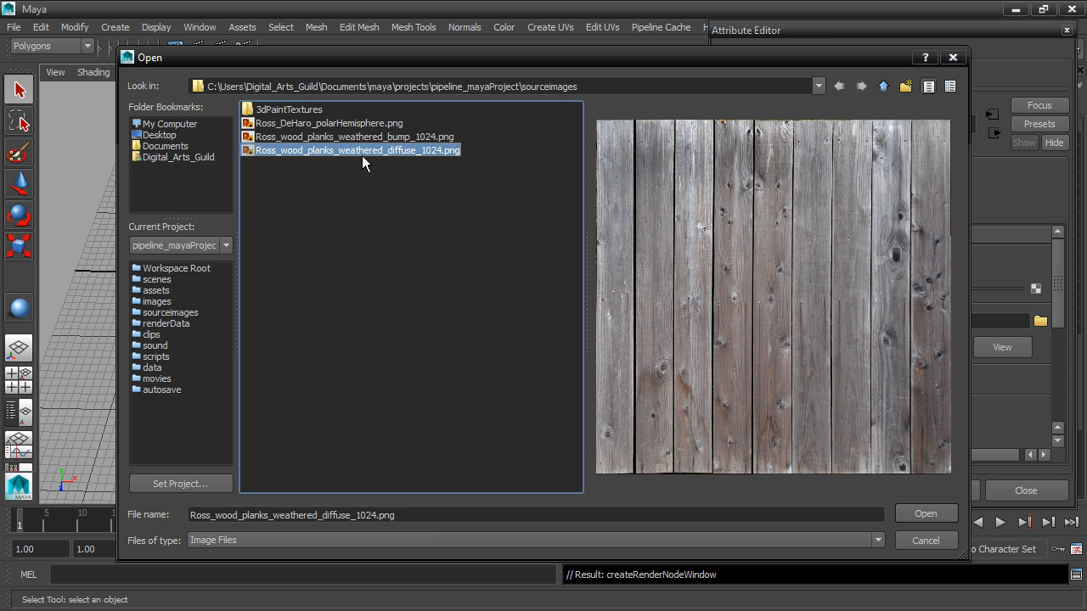
pyautogui.click(421, 138)
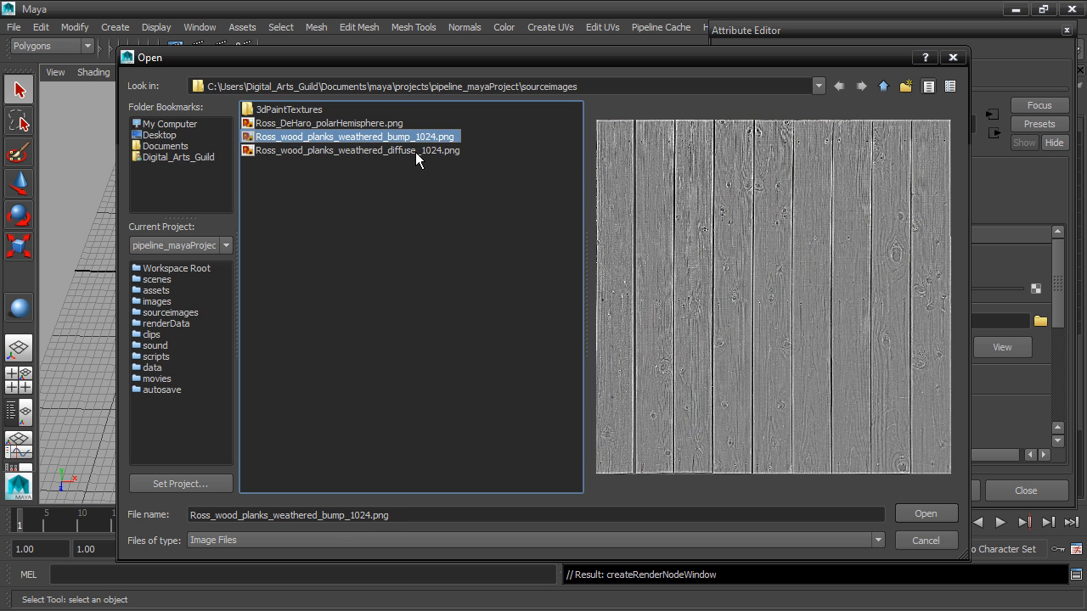
pyautogui.click(417, 150)
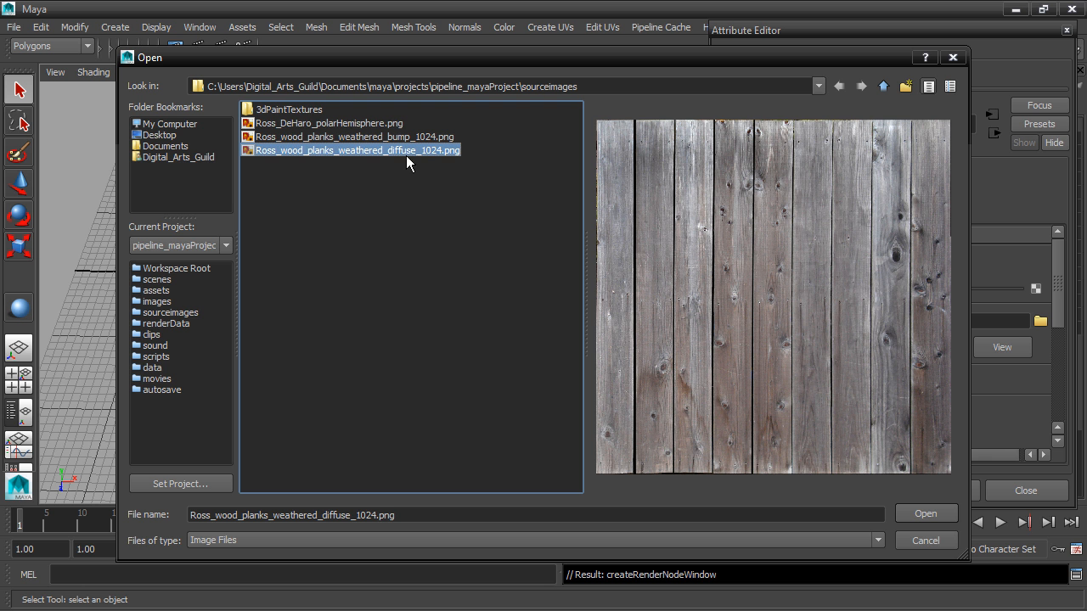
pyautogui.click(914, 513)
pyautogui.keyDown('alt'); pyautogui.moveTo(618, 390); pyautogui.dragTo(597, 349); pyautogui.keyUp('alt')
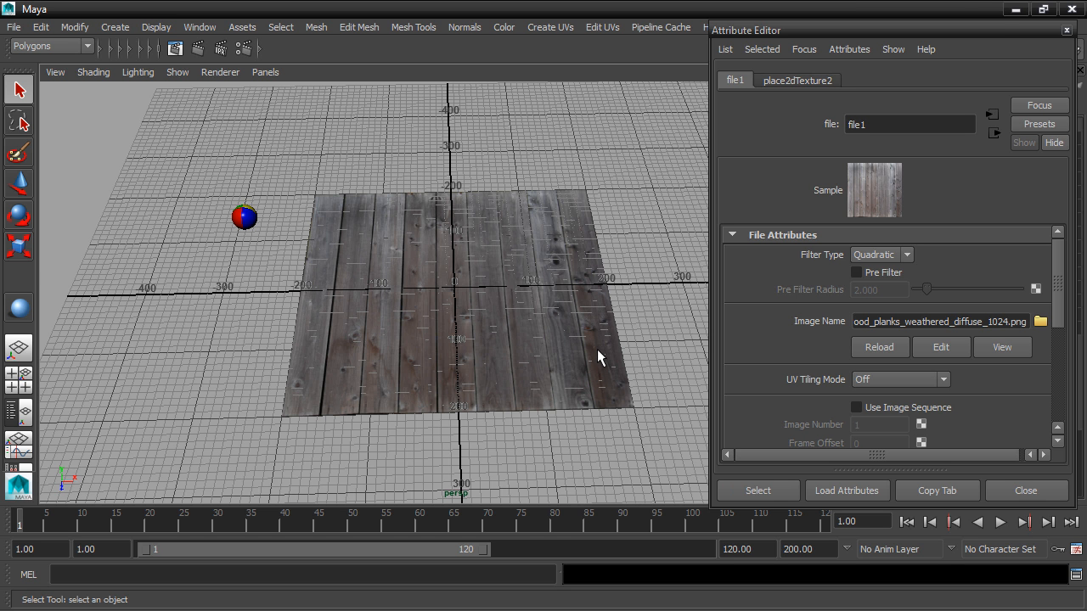
# Show the ground plane's ground_lambert attributes and hide the viewport grid to inspect the wood planks up close
pyautogui.click(575, 312)
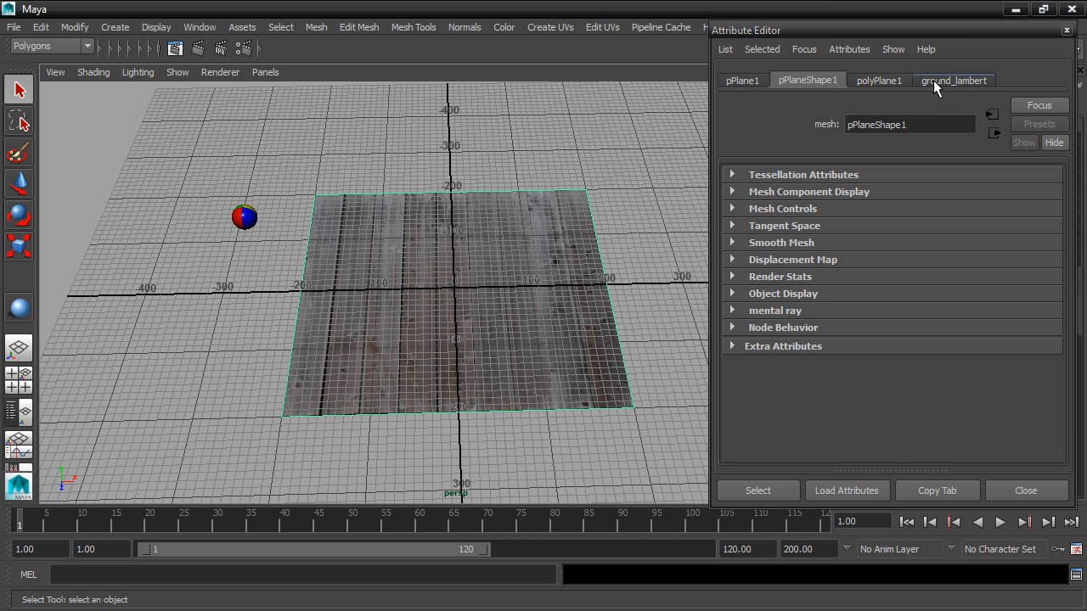
pyautogui.click(978, 80)
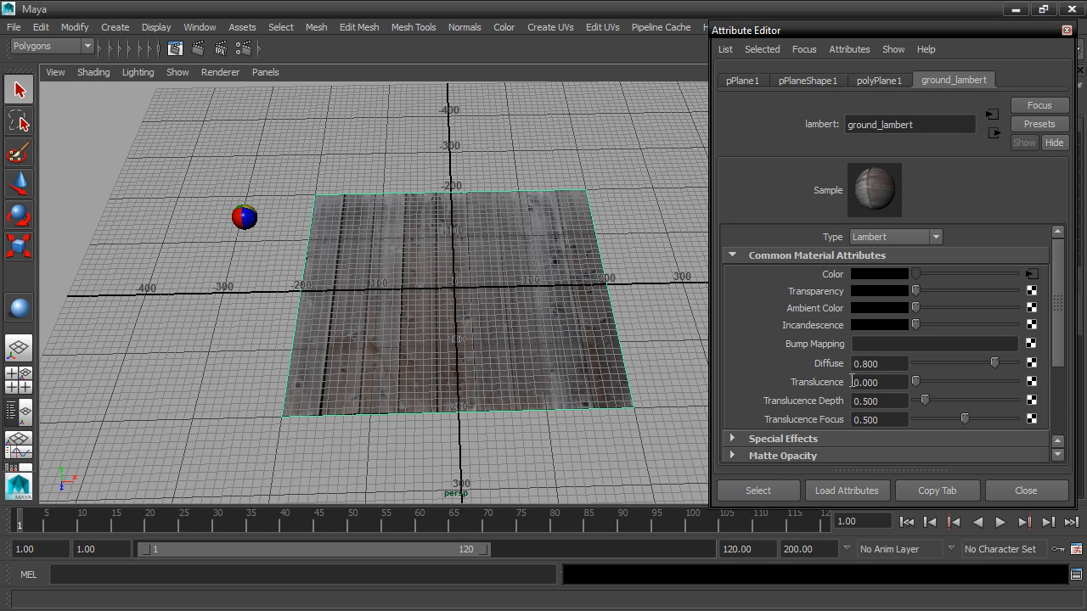
pyautogui.click(162, 28)
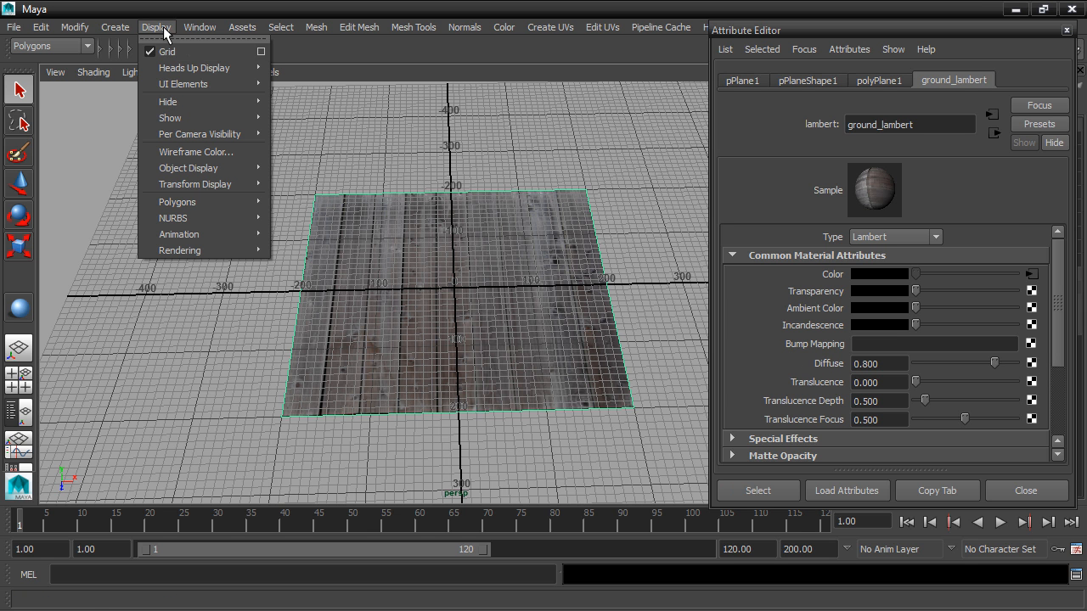
pyautogui.click(166, 52)
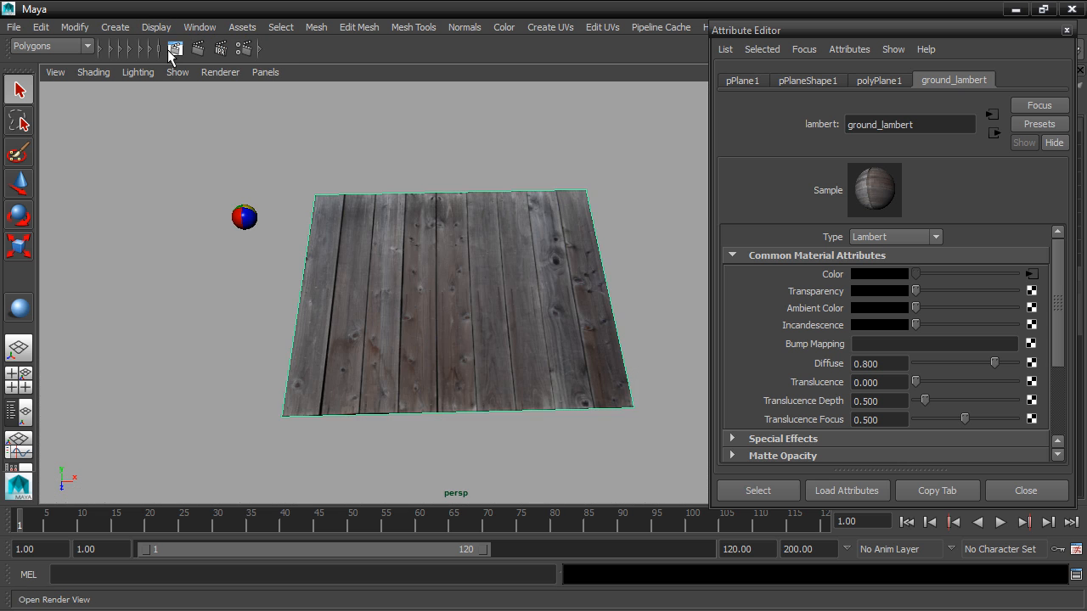
pyautogui.scroll(5, 401, 344)
pyautogui.keyDown('alt'); pyautogui.moveTo(401, 344); pyautogui.dragTo(404, 313); pyautogui.keyUp('alt')
pyautogui.keyDown('alt'); pyautogui.moveTo(439, 317); pyautogui.dragTo(429, 246, button='middle'); pyautogui.keyUp('alt')
pyautogui.keyDown('alt'); pyautogui.moveTo(430, 246); pyautogui.dragTo(428, 267); pyautogui.keyUp('alt')
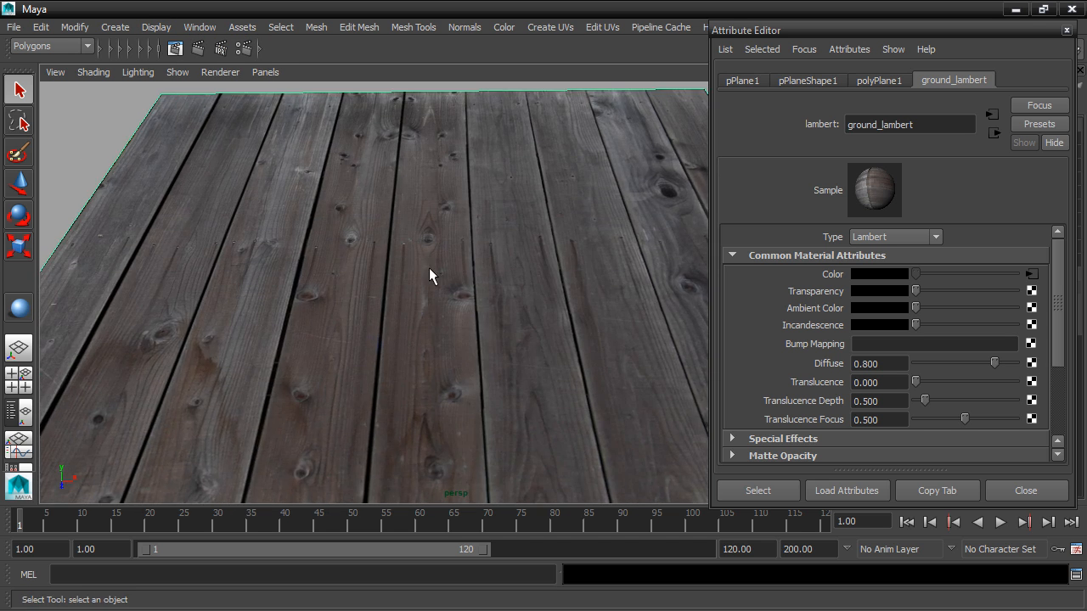
pyautogui.scroll(3, 429, 267)
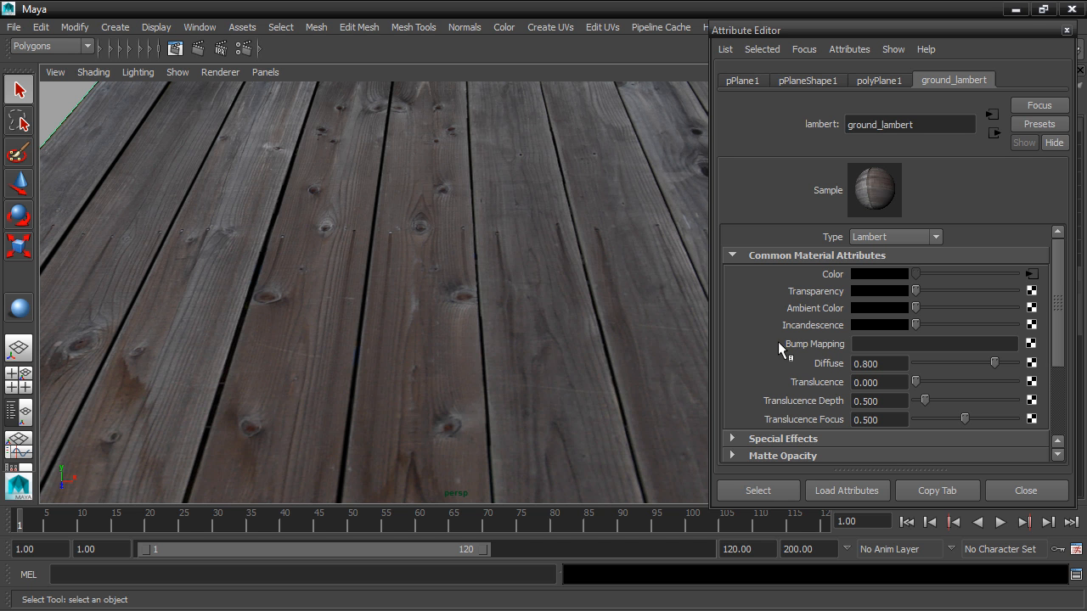
# Connect a File texture to ground_lambert's Bump Mapping and load Ross_wood_planks_weathered_bump_1024.png from sourceimages as its image
pyautogui.click(1031, 344)
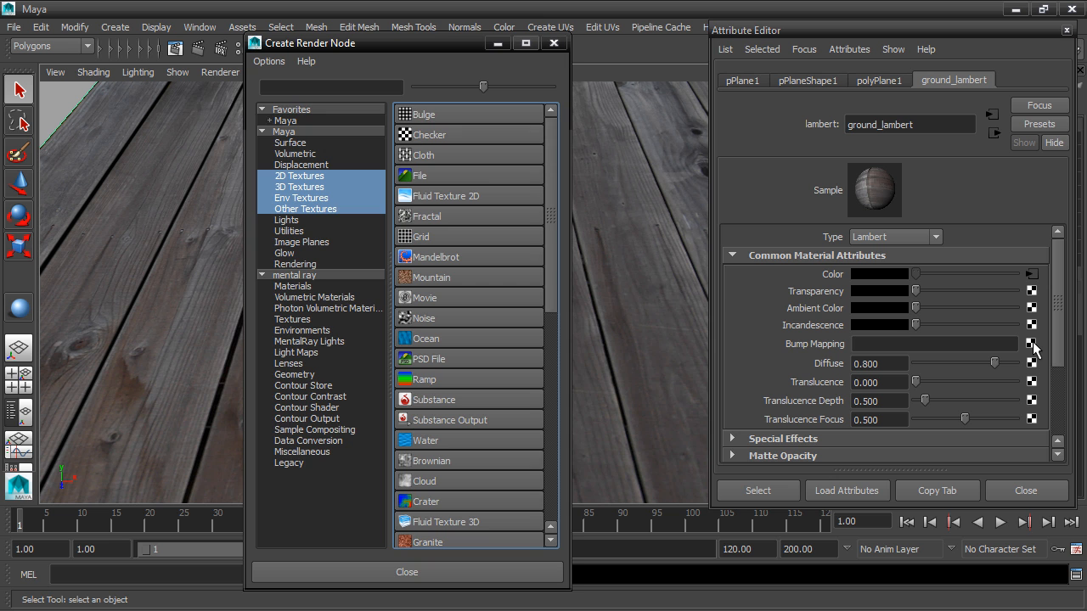
pyautogui.click(464, 175)
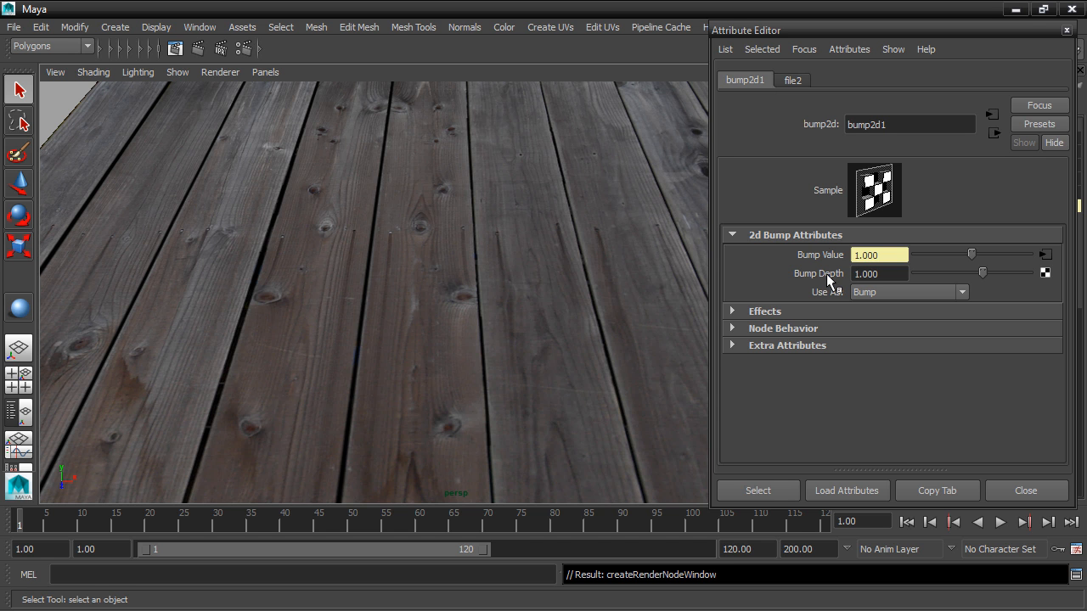
pyautogui.click(794, 80)
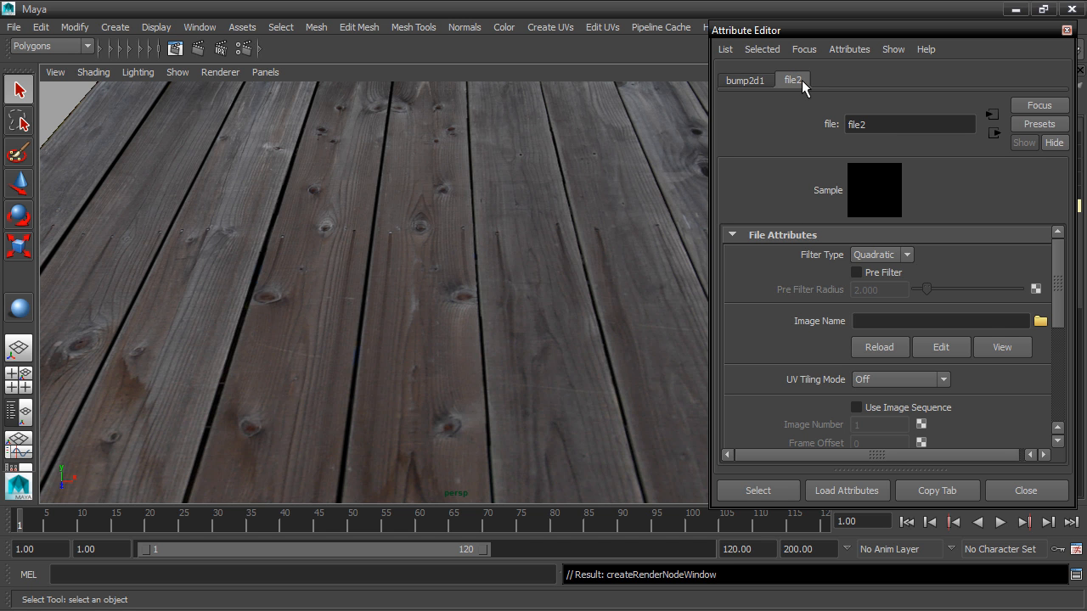
pyautogui.click(1041, 321)
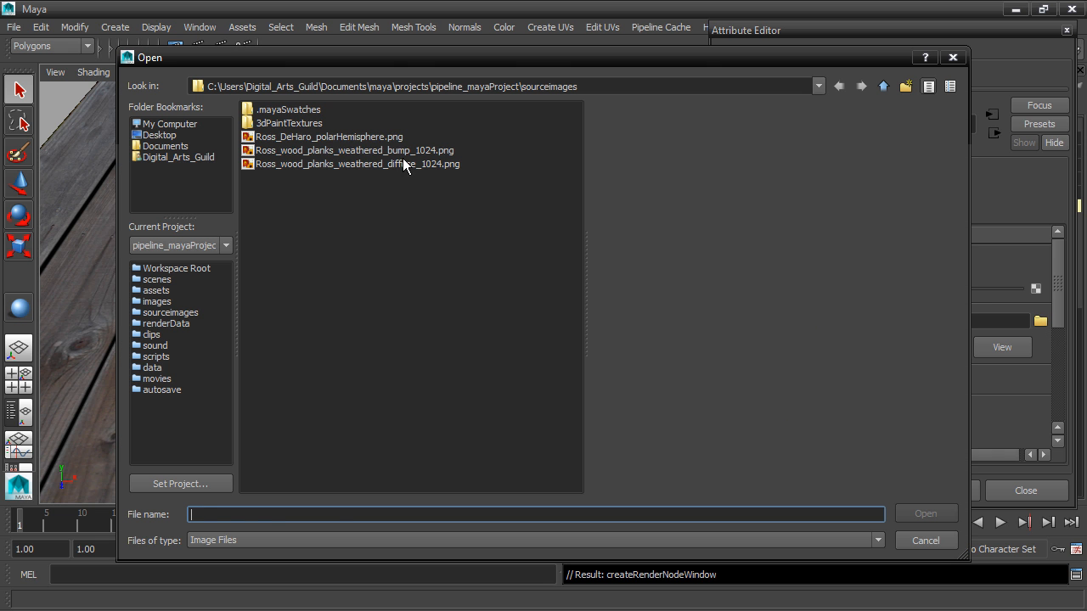
pyautogui.click(404, 152)
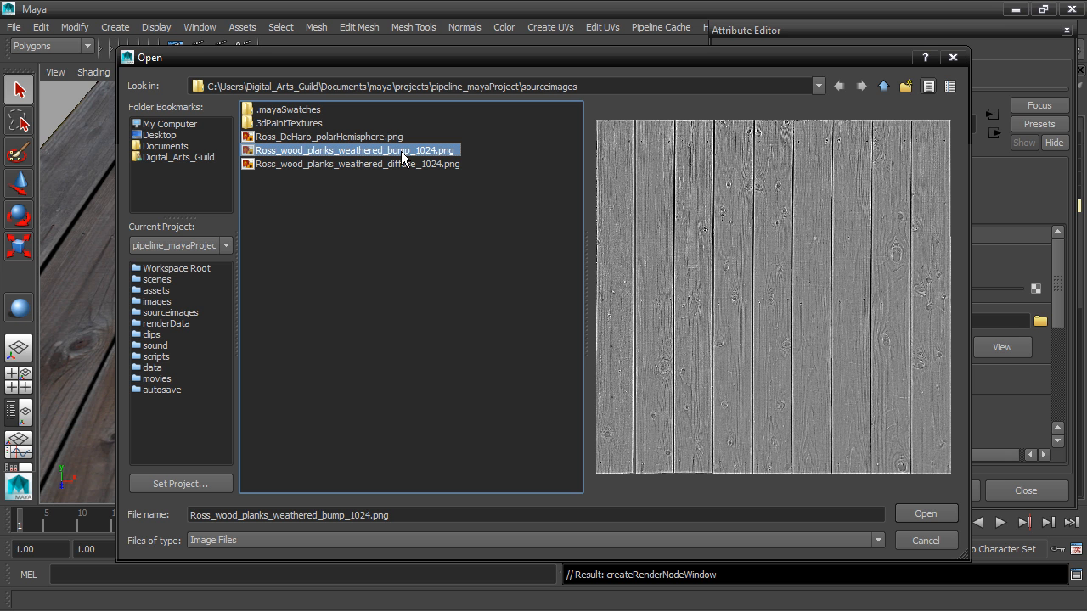
pyautogui.click(926, 514)
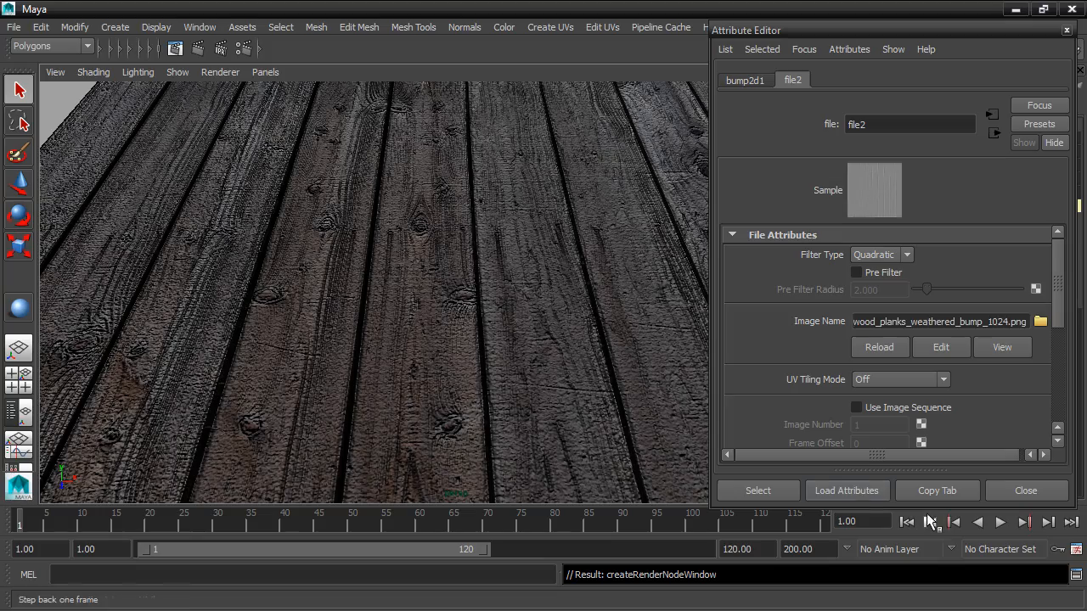
# Compare the planks' bump display by switching the viewport renderer to Legacy Default Viewport and back to Viewport 2.0
pyautogui.moveTo(389, 293)
pyautogui.keyDown('alt'); pyautogui.mouseDown()
pyautogui.moveTo(493, 284)
pyautogui.moveTo(303, 260)
pyautogui.moveTo(311, 318)
pyautogui.moveTo(396, 284)
pyautogui.moveTo(389, 296)
pyautogui.mouseUp(); pyautogui.keyUp('alt')
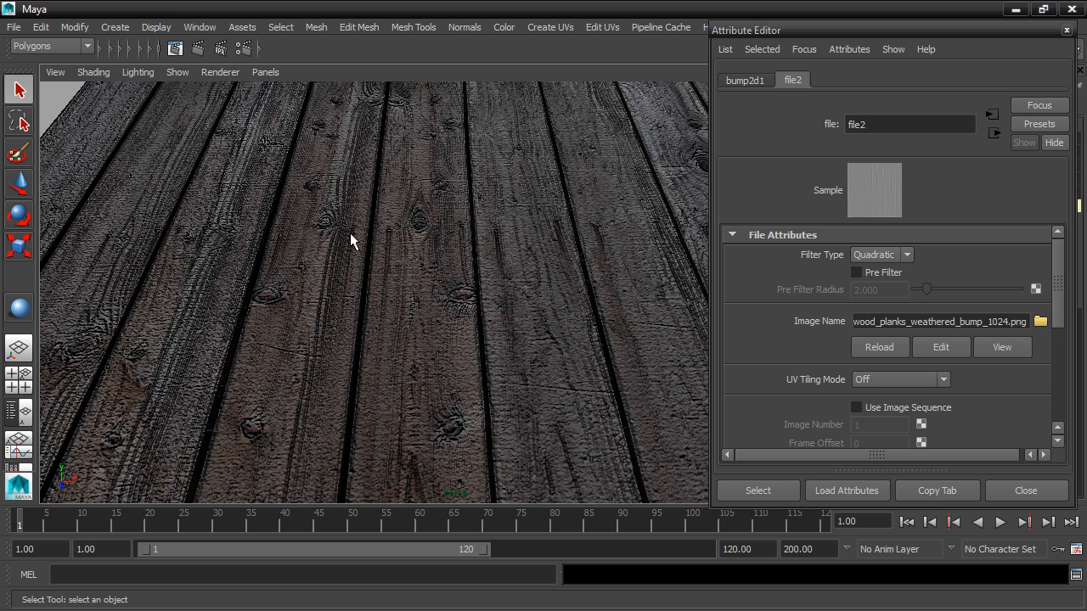
pyautogui.click(223, 72)
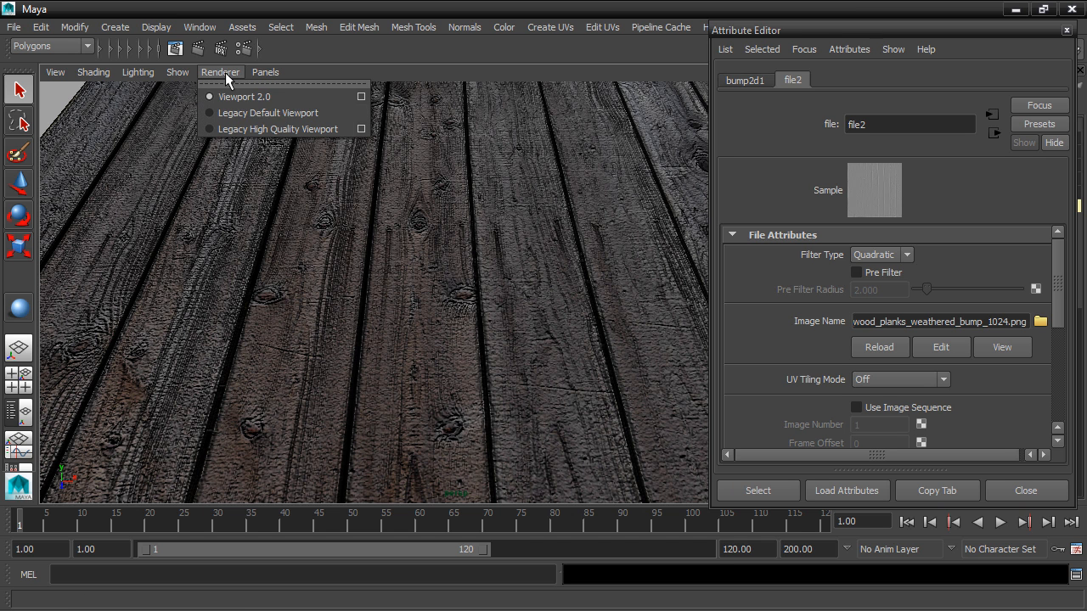
pyautogui.click(344, 110)
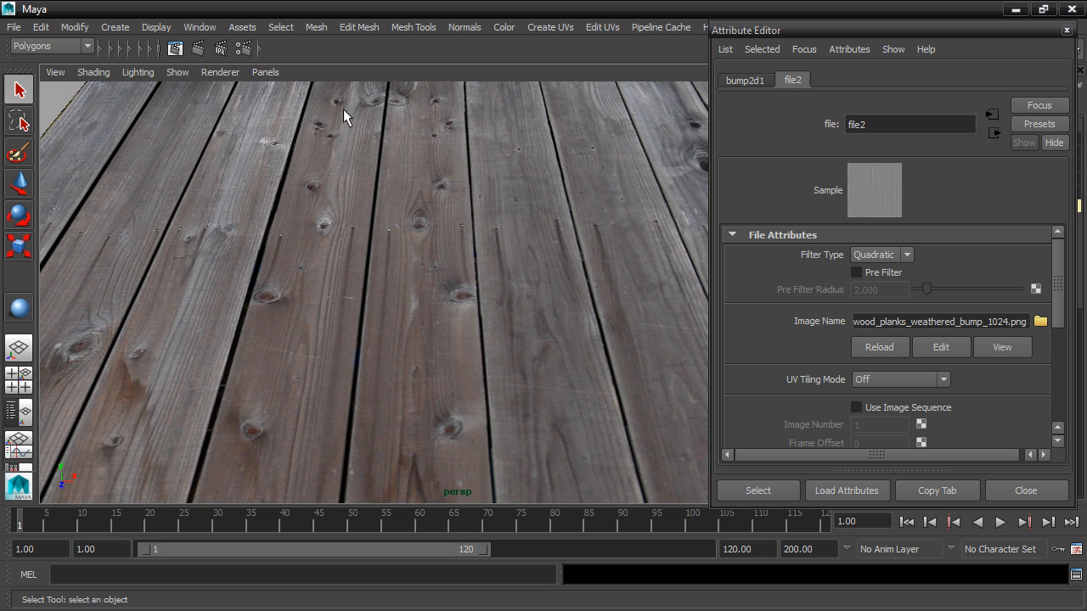
pyautogui.click(212, 72)
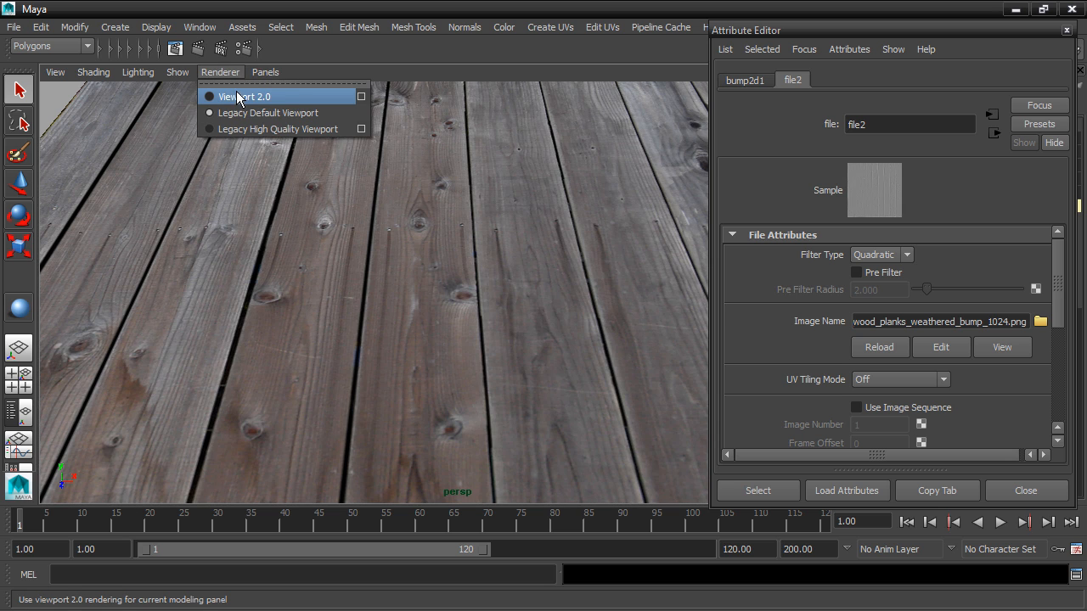
pyautogui.click(298, 96)
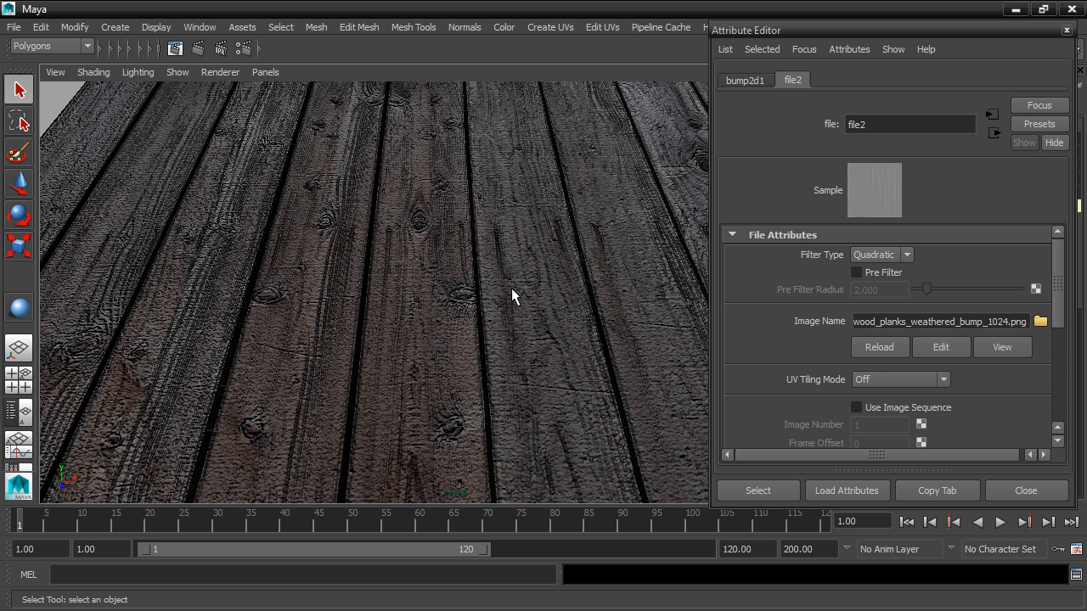
# Set the Bump Depth of the ground material's bump2d1 node to 0.2
pyautogui.click(736, 78)
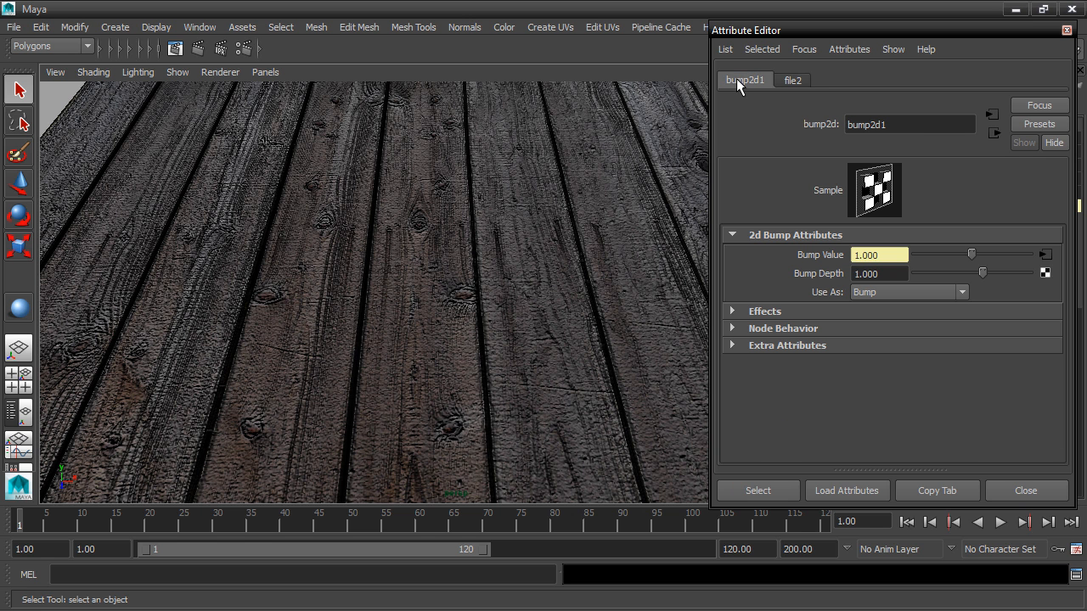
pyautogui.click(897, 273)
pyautogui.write('0.2')
pyautogui.press('Return')
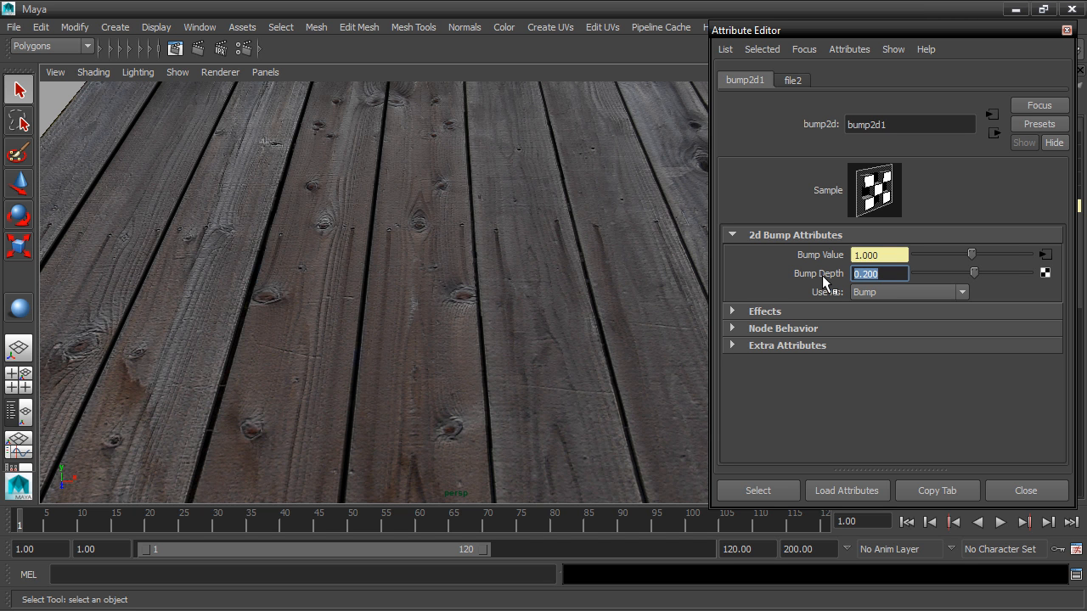
# Save the textured ball and ground scene as a new incremented version with Increment & Save
pyautogui.moveTo(526, 315)
pyautogui.keyDown('alt'); pyautogui.mouseDown()
pyautogui.moveTo(544, 272)
pyautogui.moveTo(551, 301)
pyautogui.moveTo(518, 336)
pyautogui.moveTo(364, 294)
pyautogui.moveTo(485, 286)
pyautogui.moveTo(517, 299)
pyautogui.mouseUp(); pyautogui.keyUp('alt')
pyautogui.scroll(-5, 508, 292)
pyautogui.scroll(2, 516, 299)
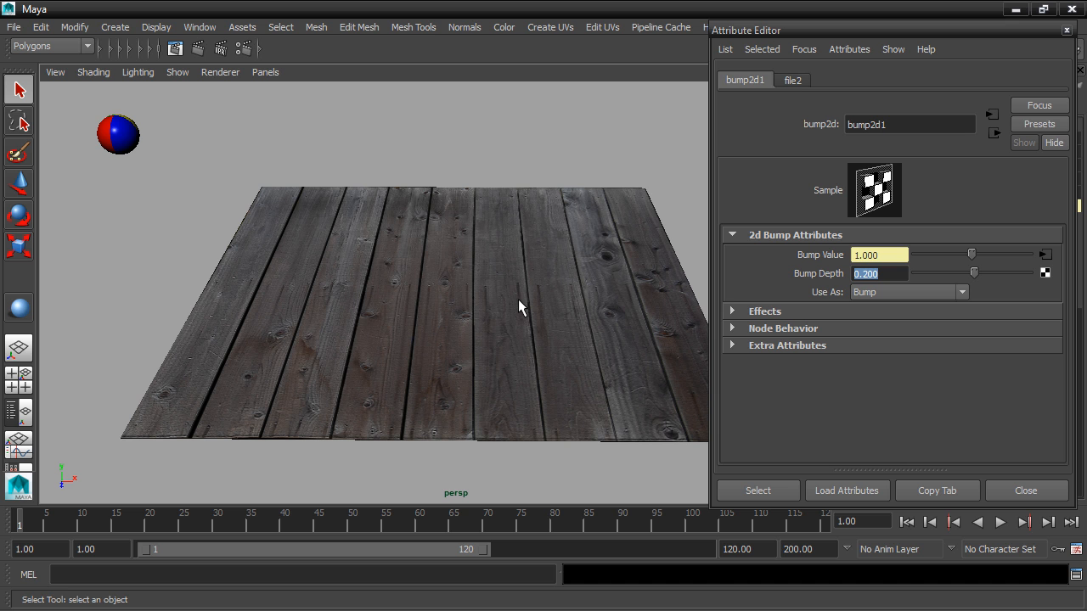
pyautogui.click(14, 26)
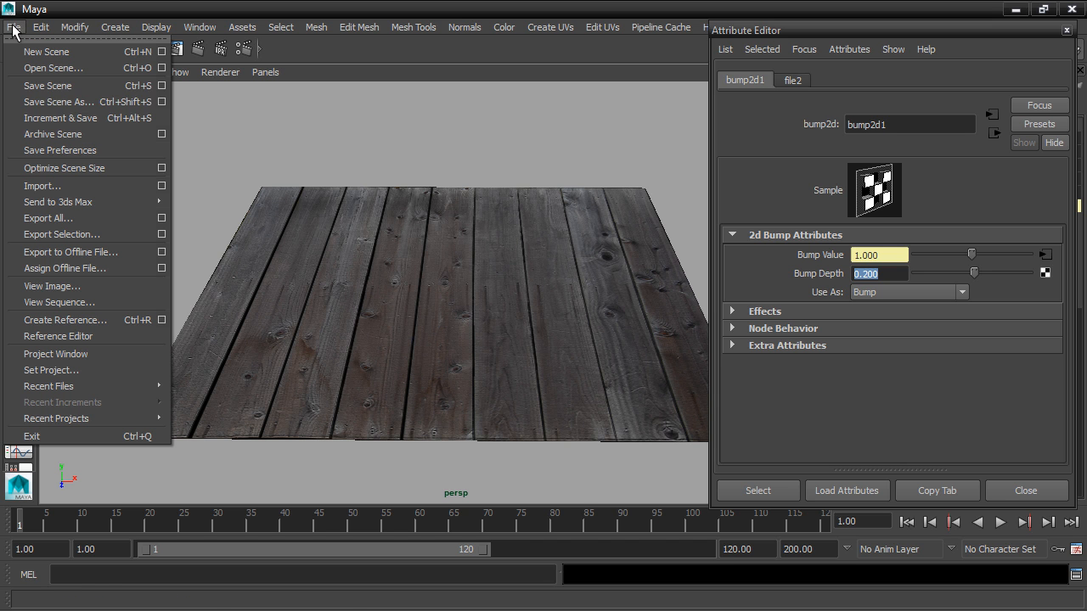
pyautogui.click(112, 118)
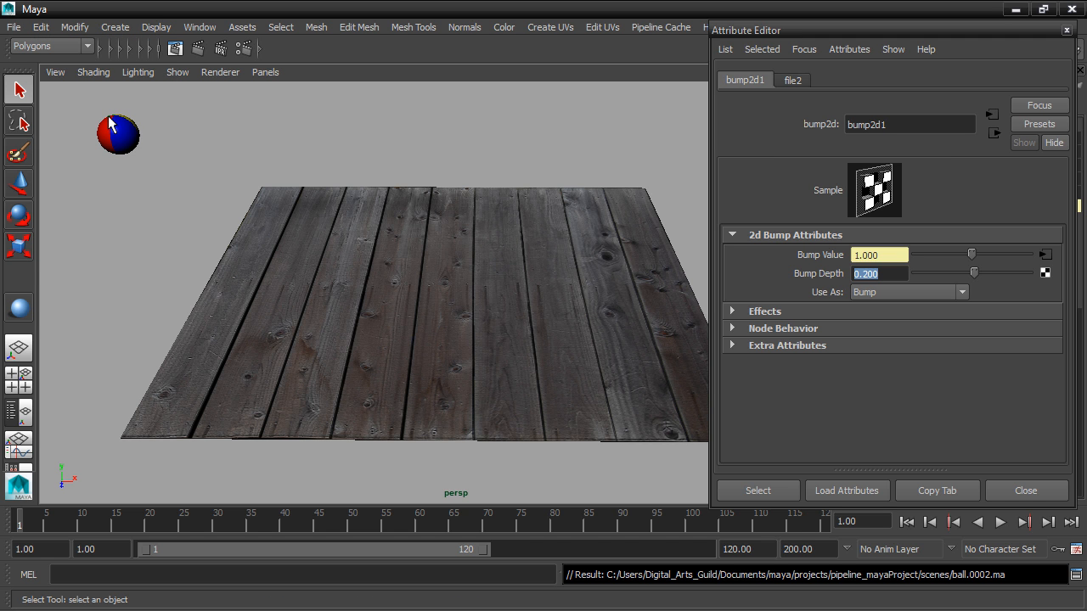